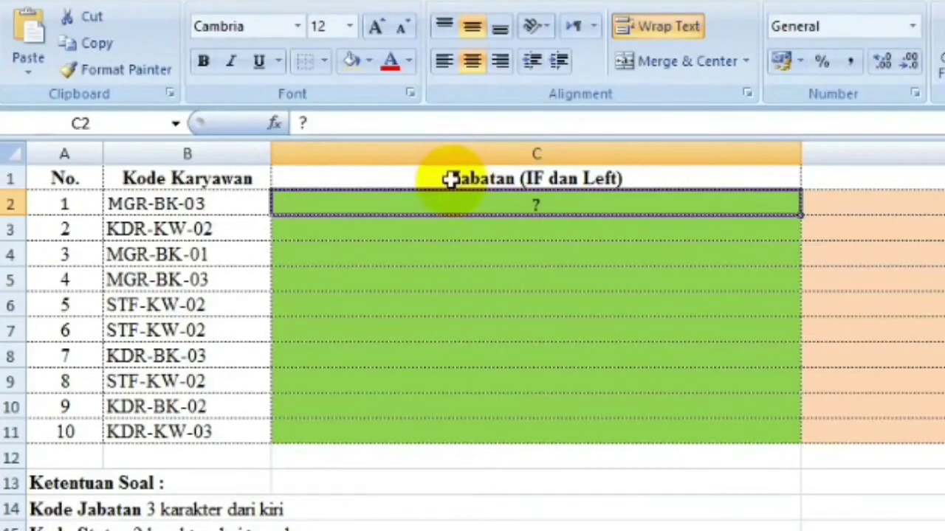
Review the Jabatan heading in C1 and the Kode Jabatan rule in A14 without changing them.
click(450, 179)
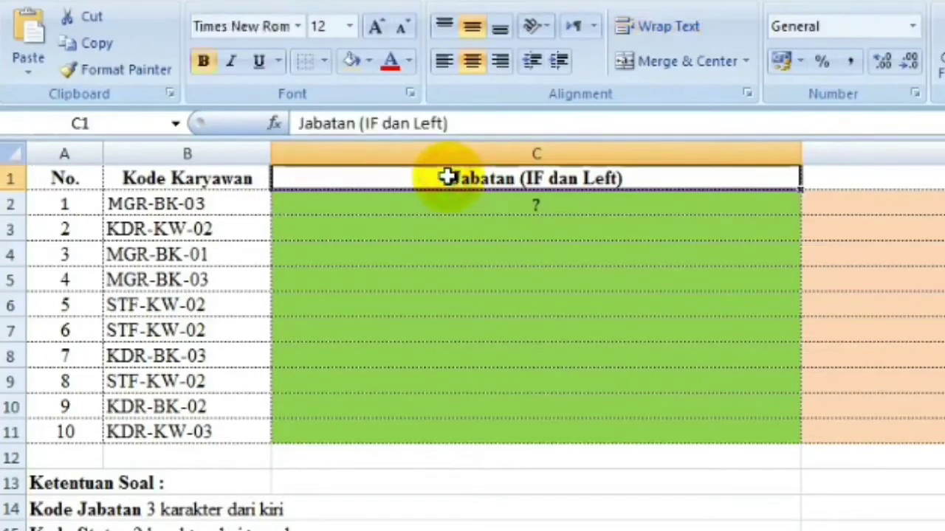
double_click(449, 178)
drag(448, 177, 526, 198)
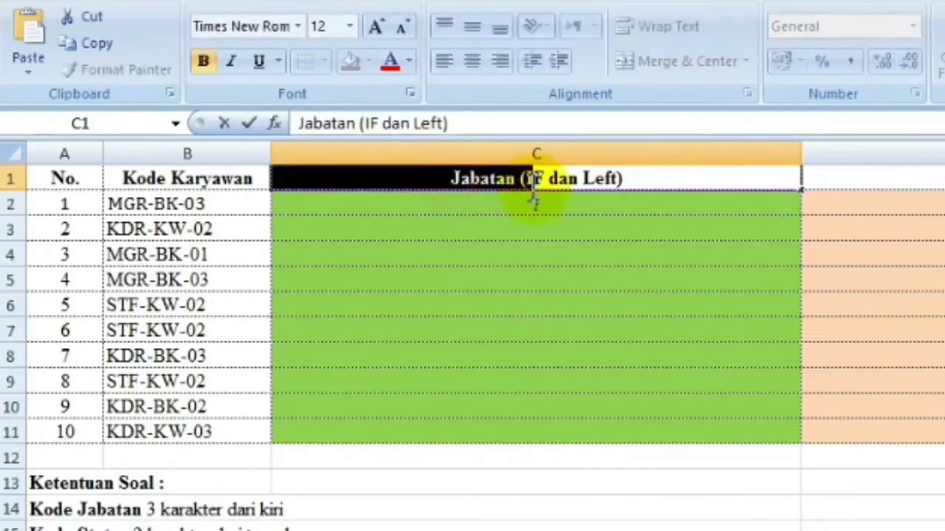
click(526, 197)
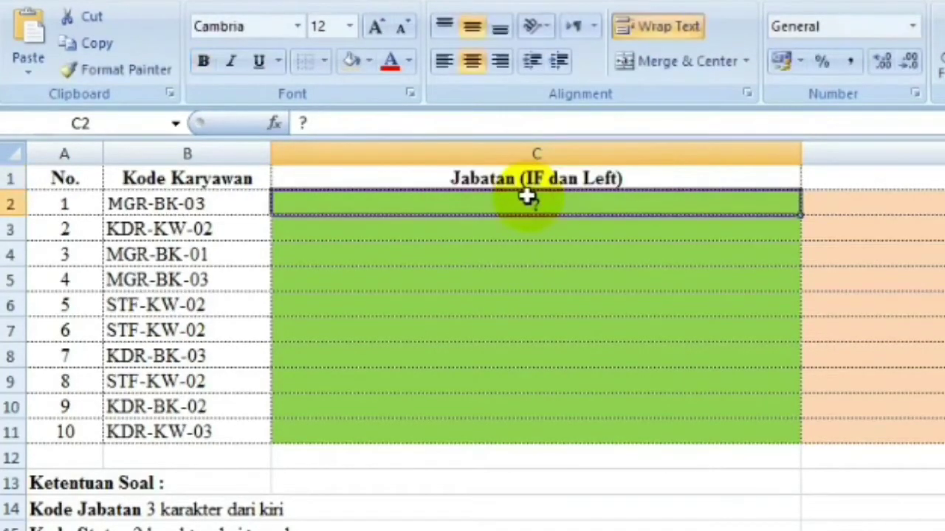
double_click(442, 178)
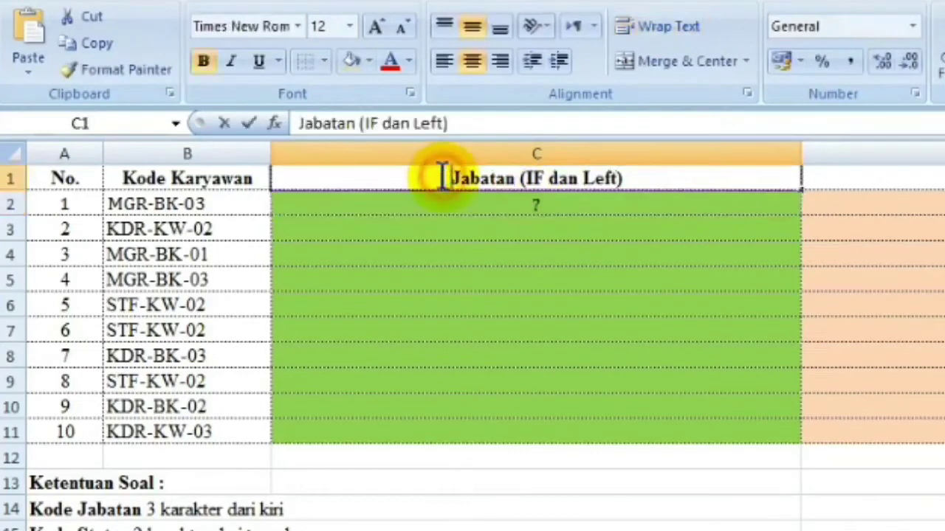
drag(442, 178, 633, 185)
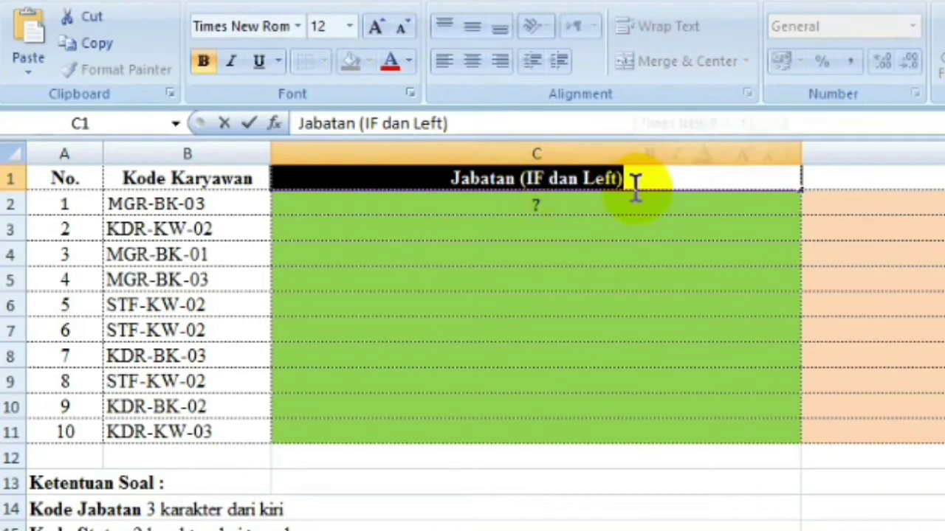
click(639, 198)
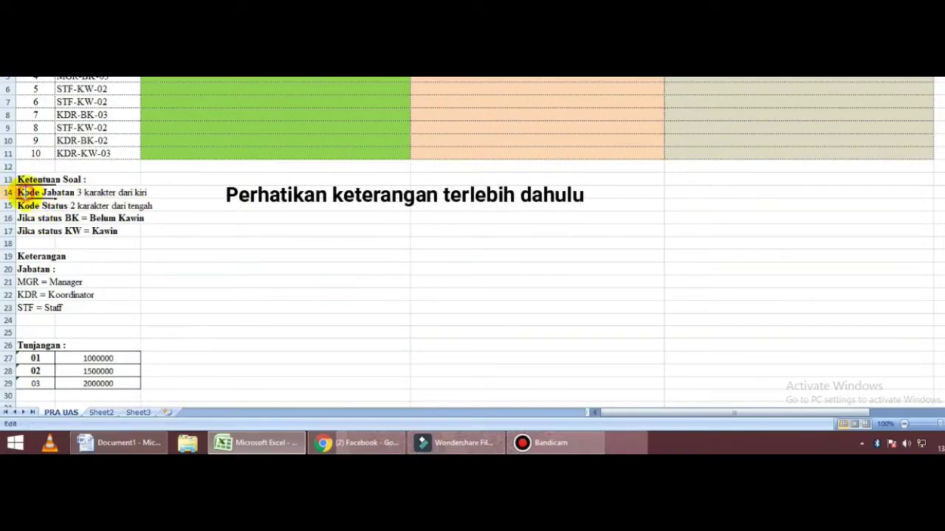
double_click(30, 193)
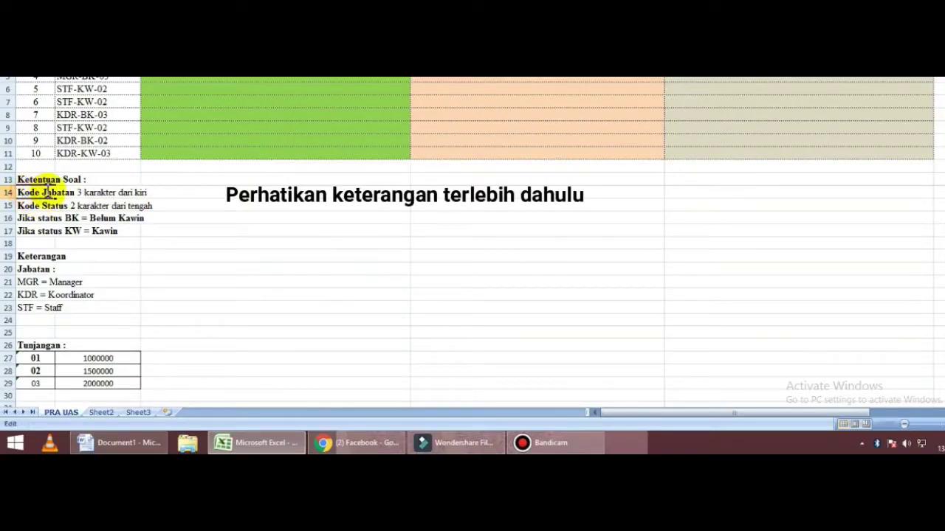
drag(42, 192, 148, 193)
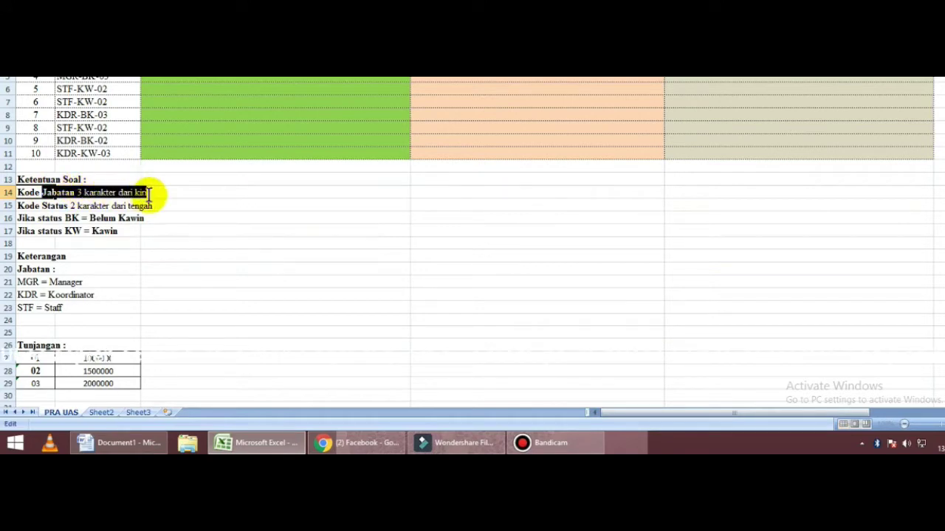
key(Return)
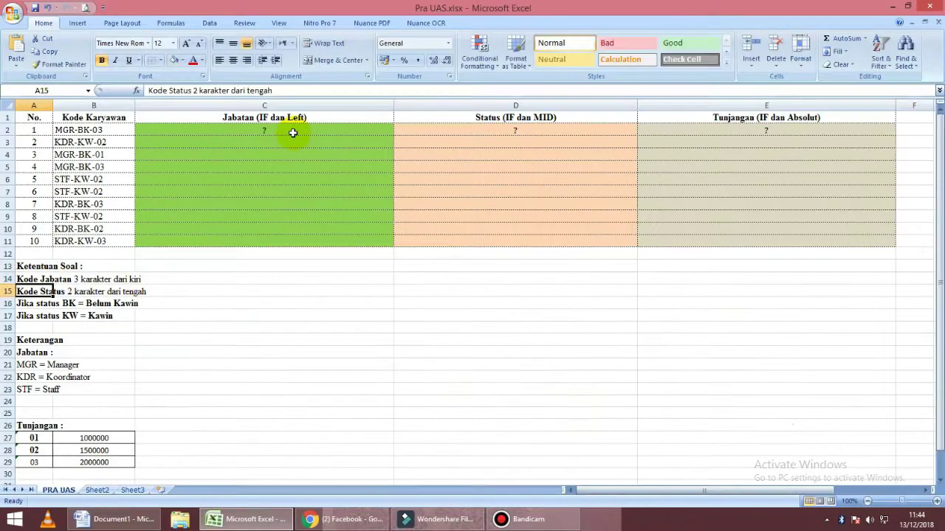
Try a mistyped =lf( formula on B2 in C2, then delete it so C2 is empty.
click(297, 131)
text(=l)
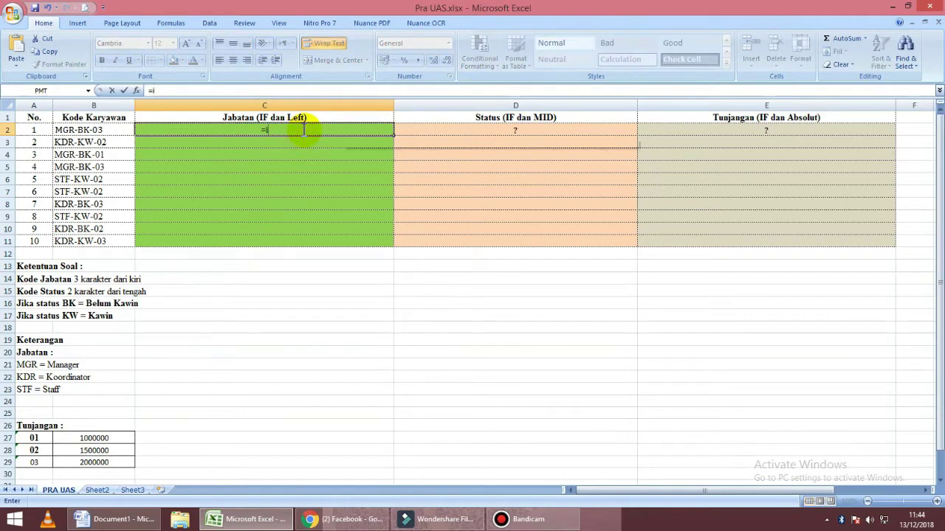
text(f()
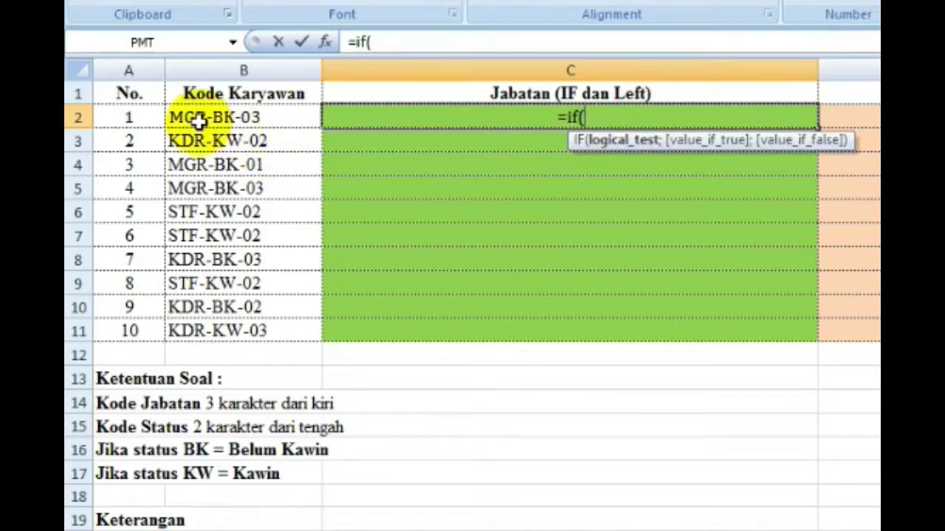
click(200, 123)
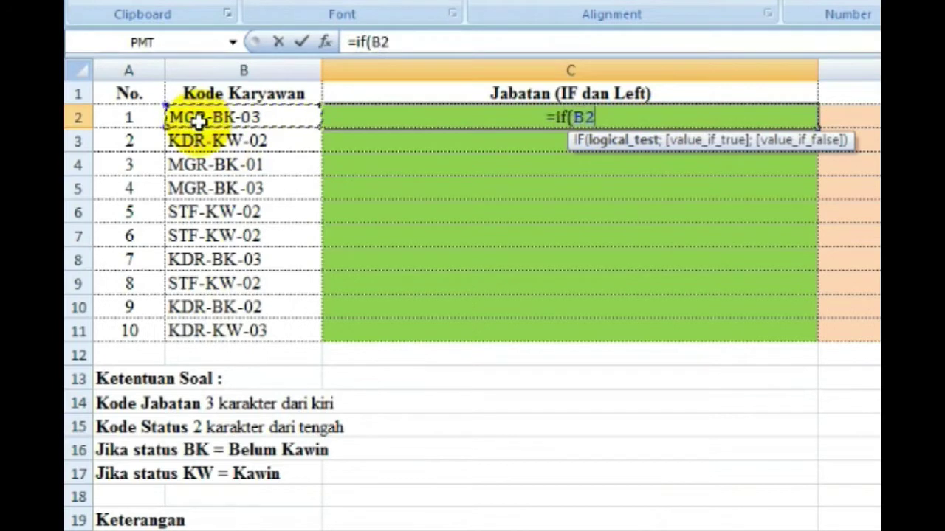
key(BackSpace)
key(BackSpace)
key(BackSpace)
key(Escape)
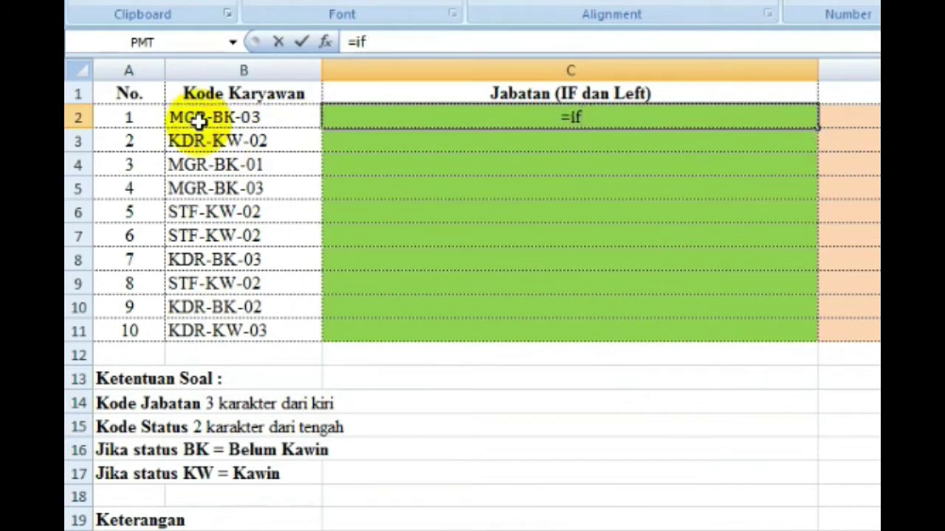
key(BackSpace)
key(Escape)
key(Return)
key(Up)
key(Delete)
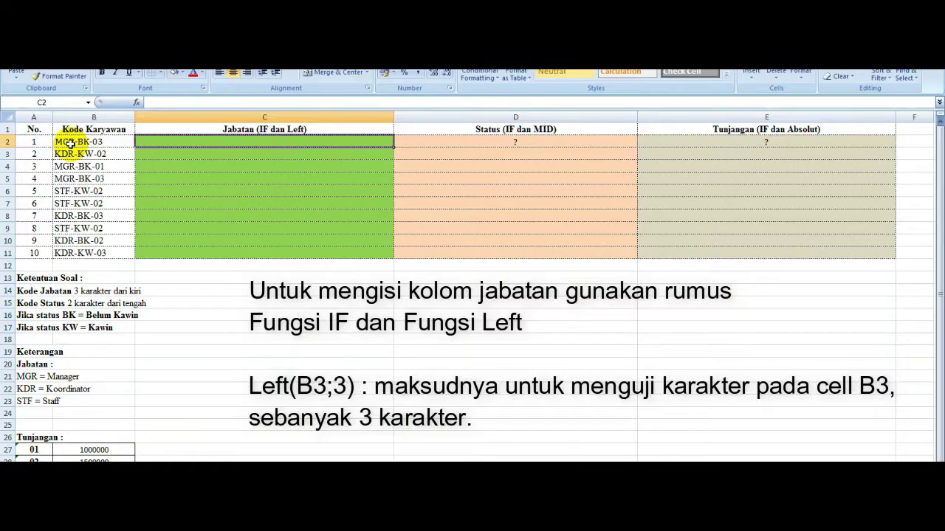
Enter =if(left(B2;3 in C2 to test the first three characters of the employee code.
text(=)
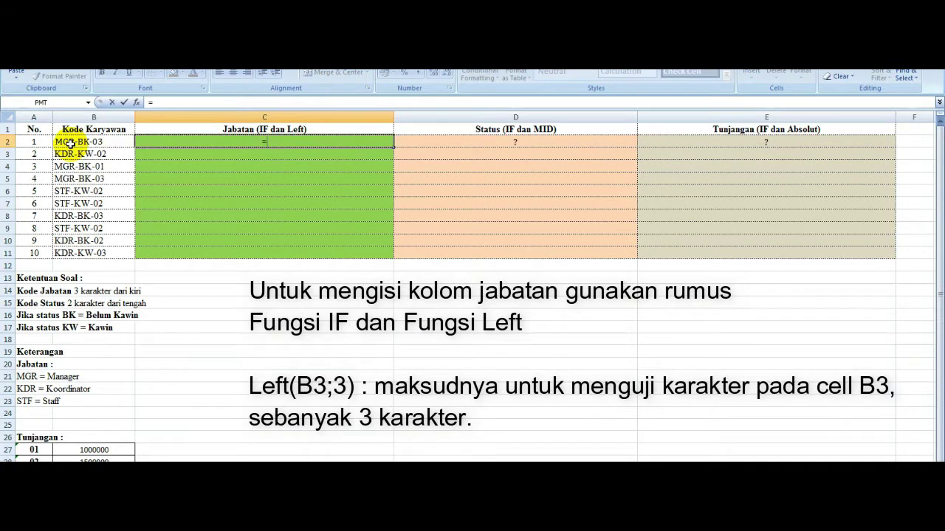
text(if()
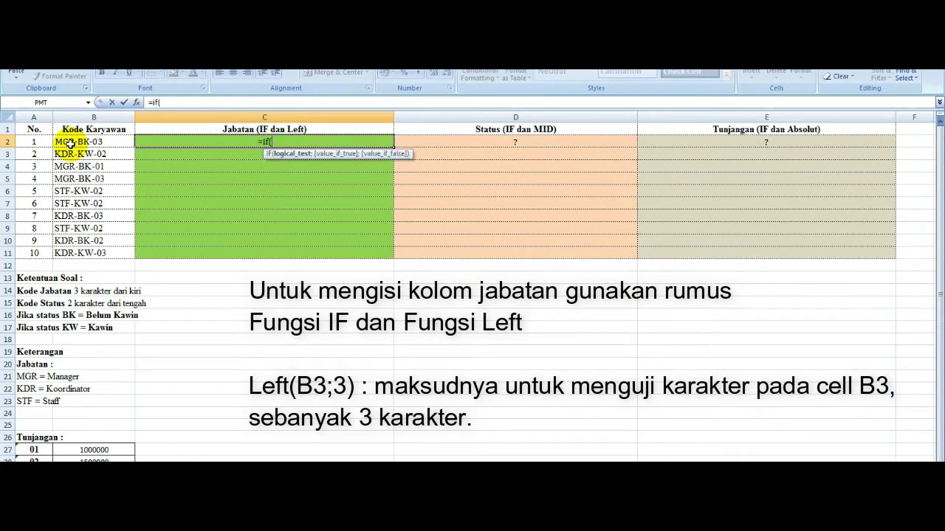
text(left()
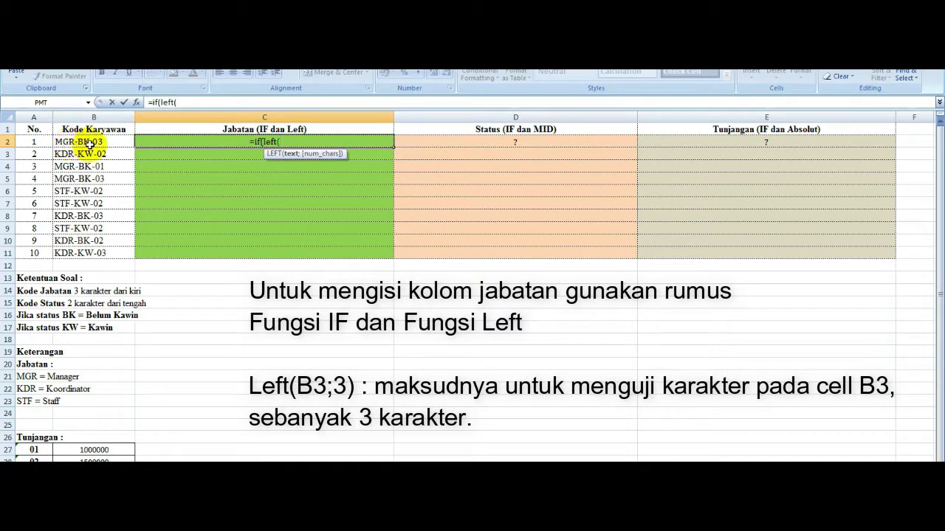
click(101, 142)
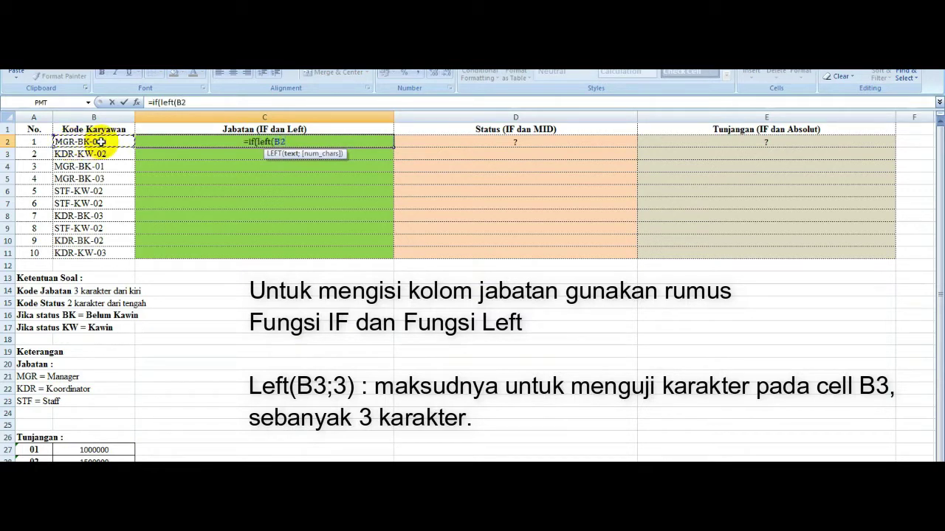
text(;3)
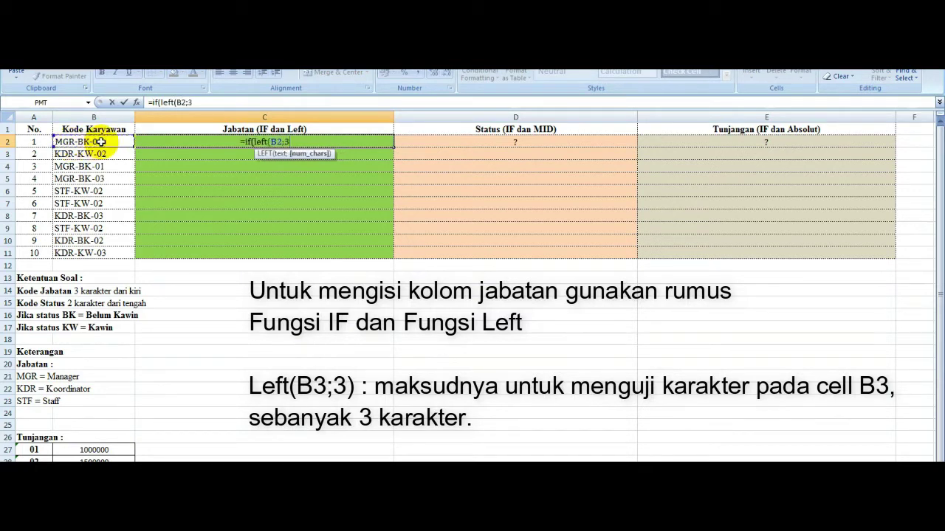
text())
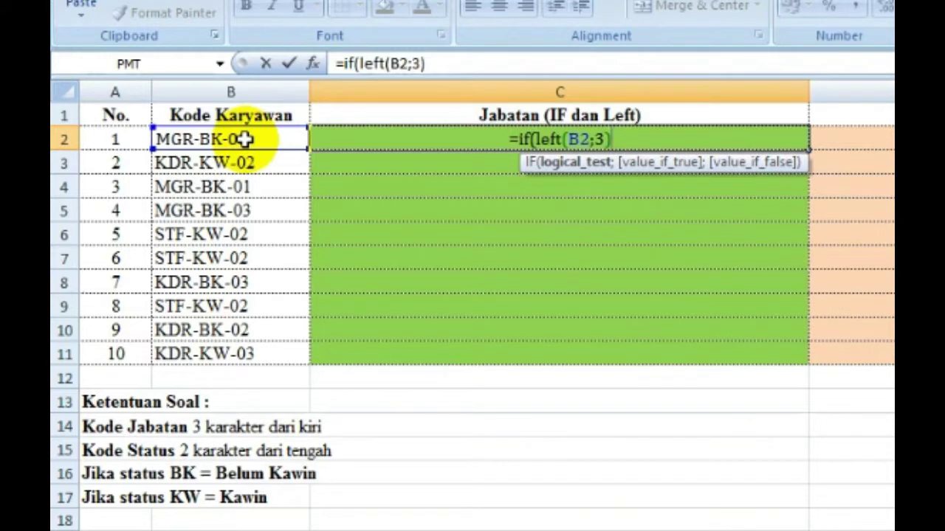
Add the ="mgr" condition returning "Manager" and begin a second IF(LEFT( check.
text(=)
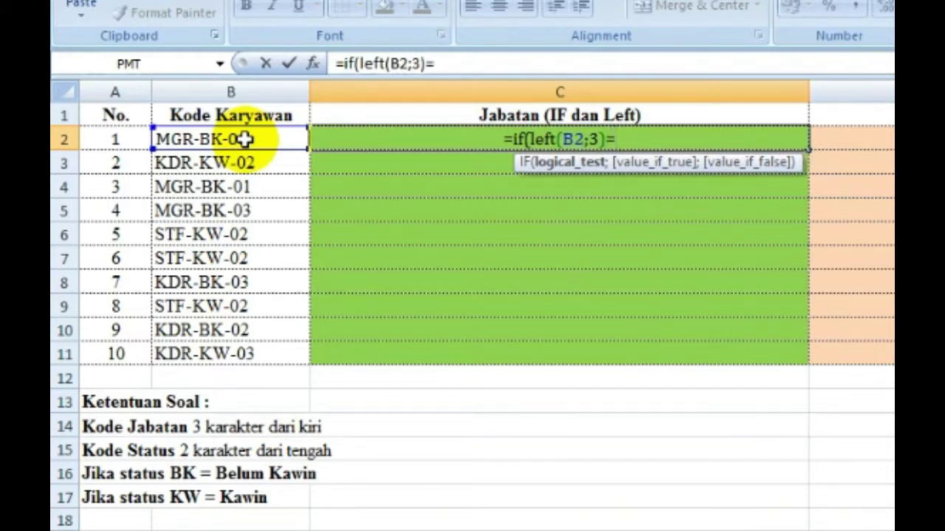
text(")
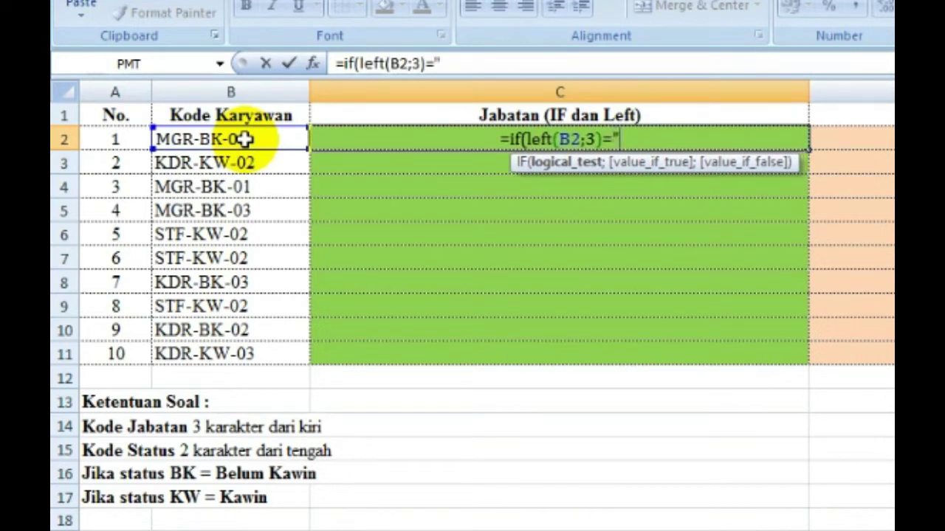
text(mgr")
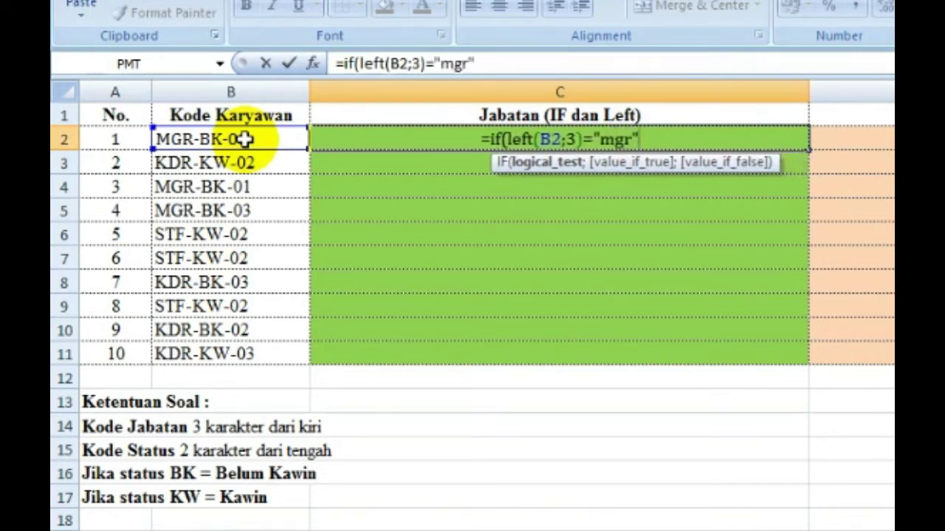
text(=)
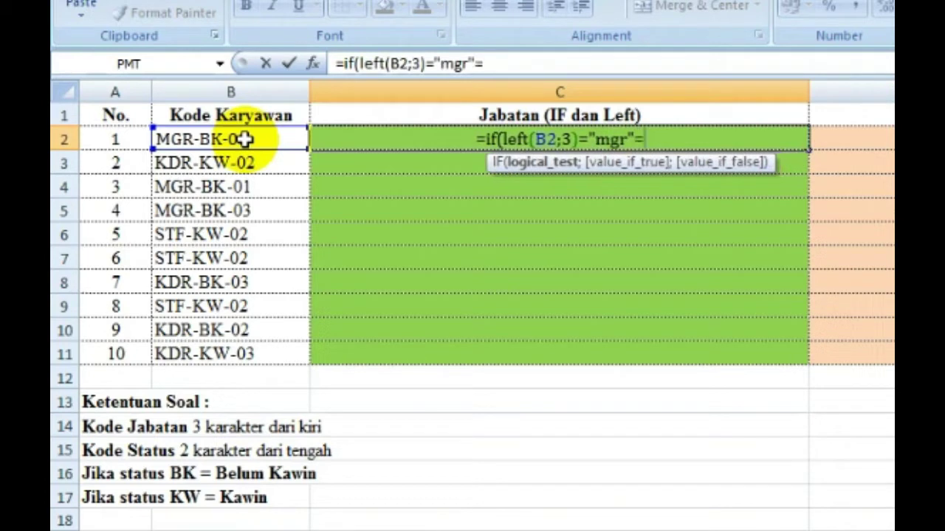
key(BackSpace)
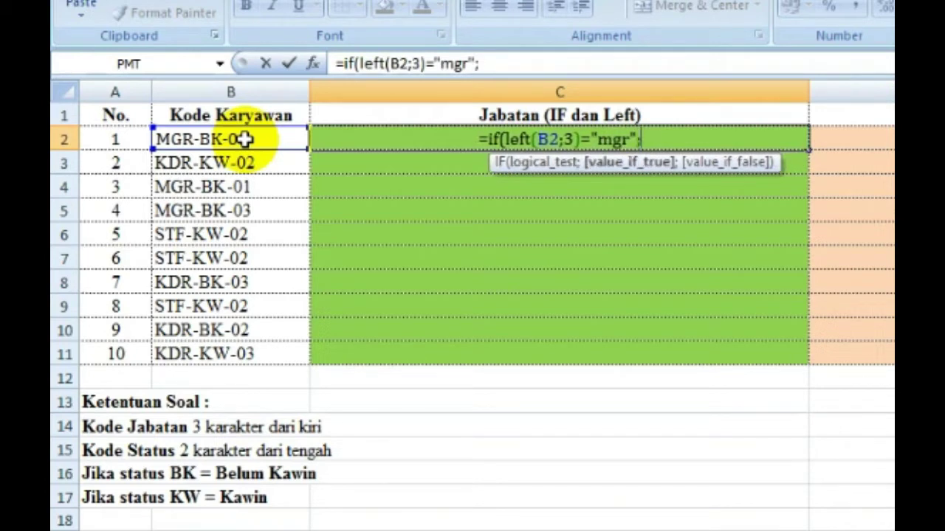
text(;"Mana)
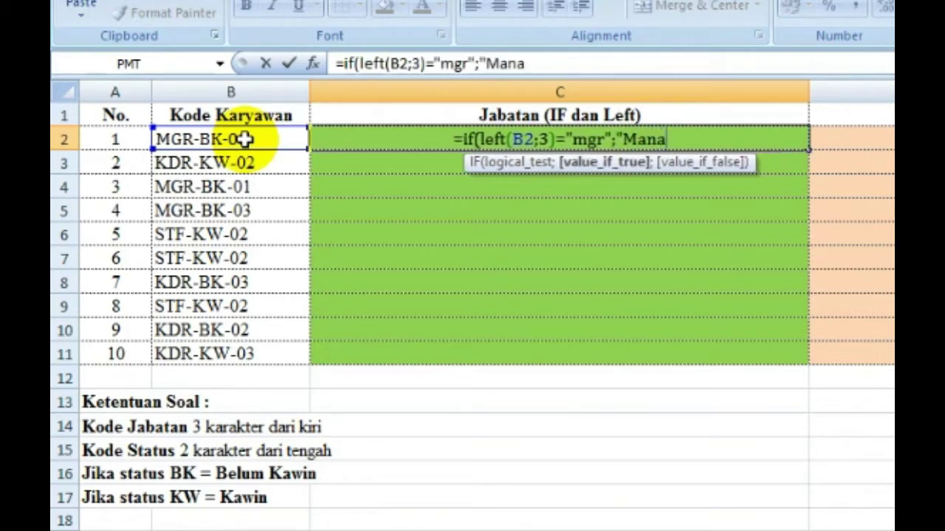
text(ger")
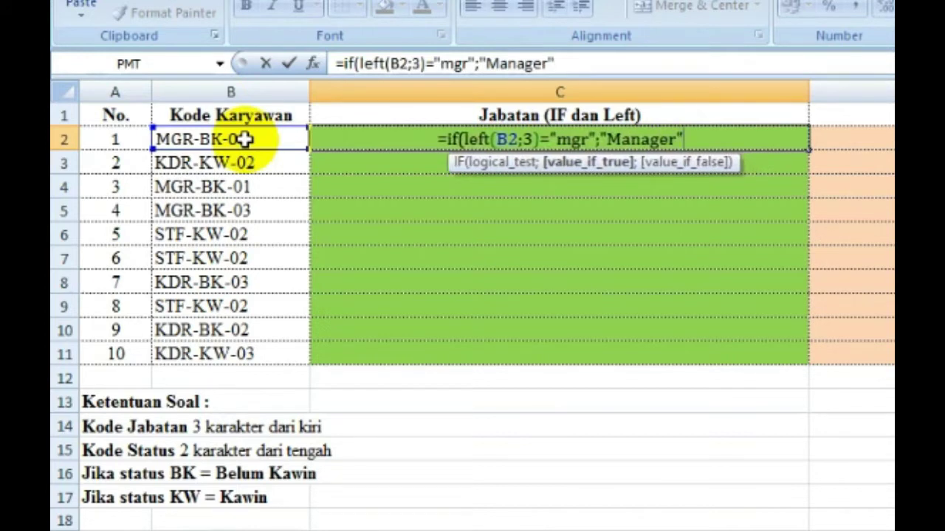
text(;if)
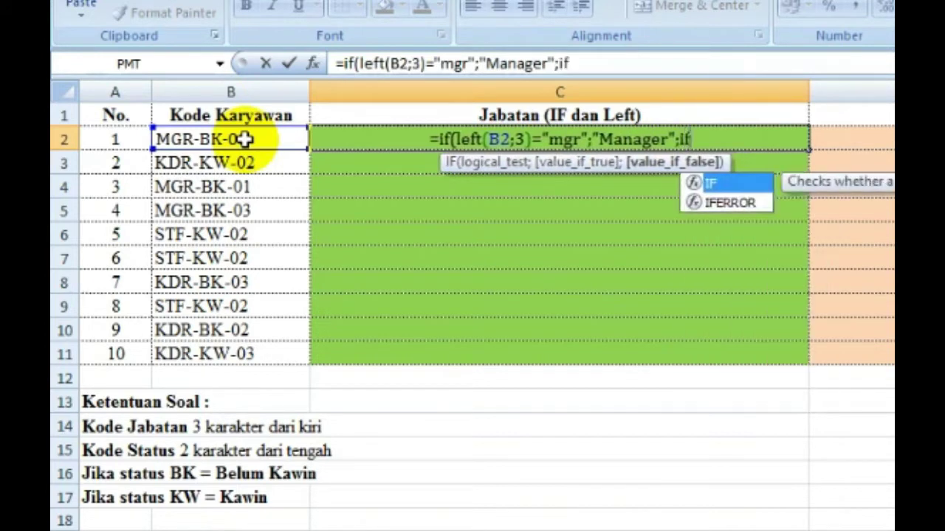
text(()
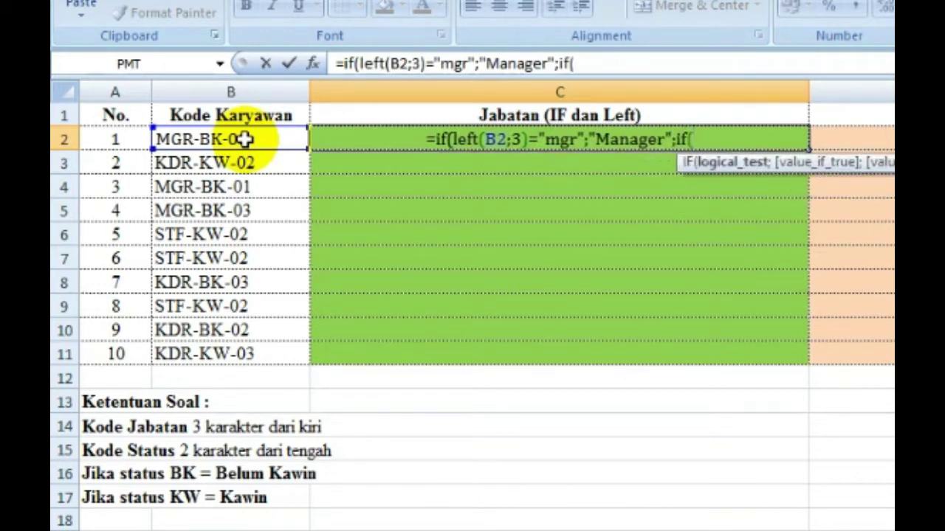
text(left)
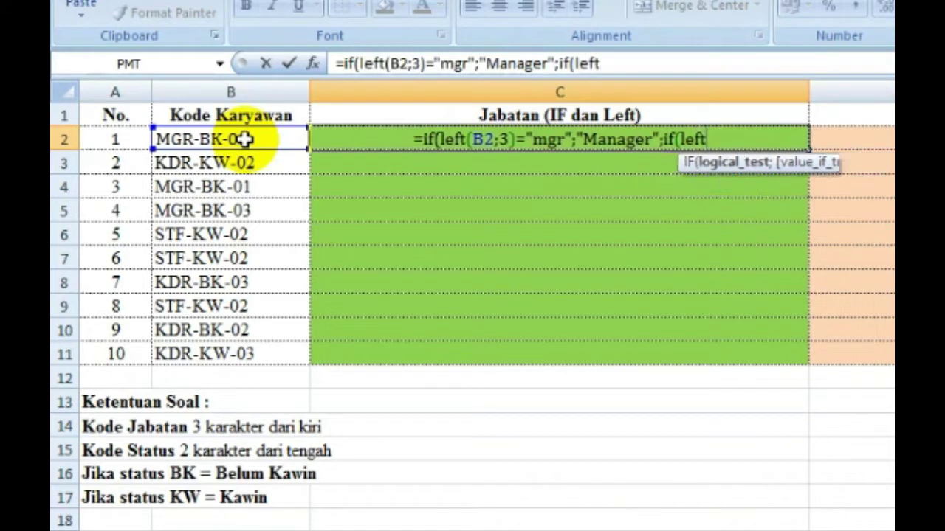
text(()
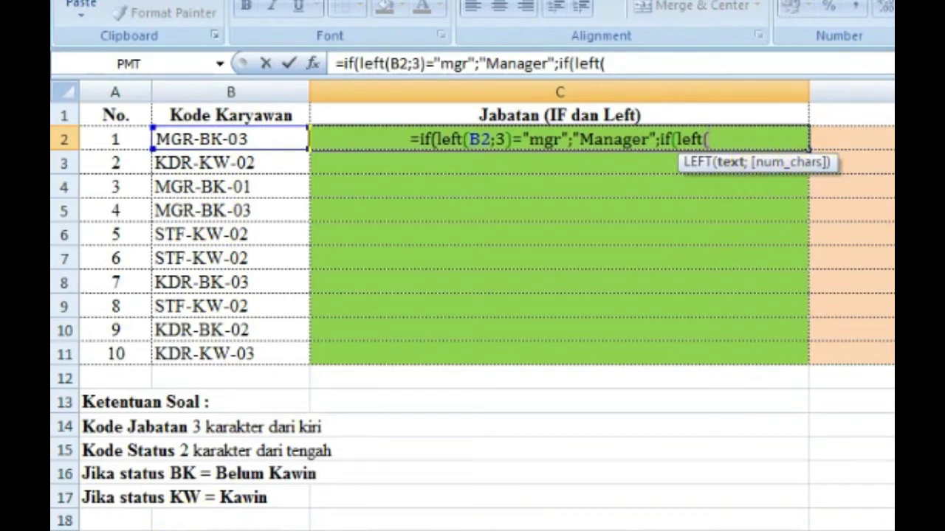
Finish C2 with kdr→Koordinator, stf→Staff and a "kode Jabatan Salah" fallback, then enter it.
click(192, 139)
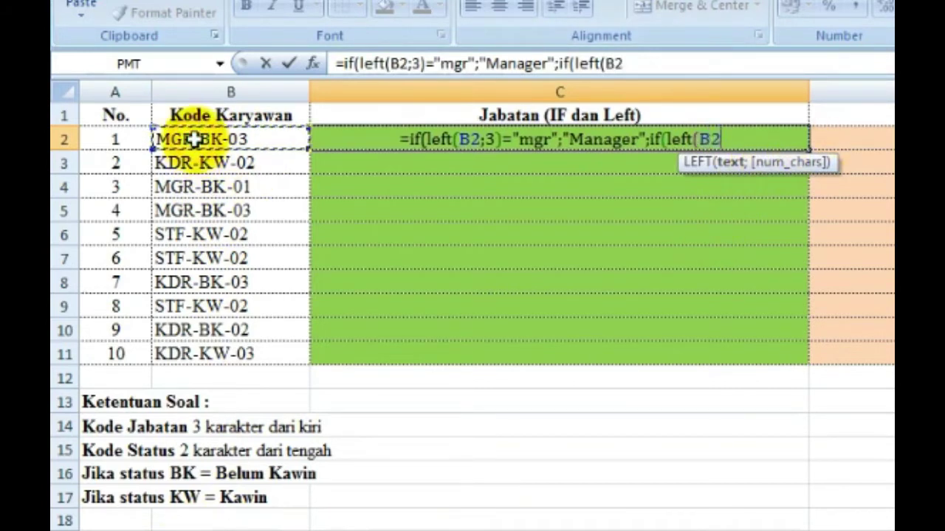
text(;3)
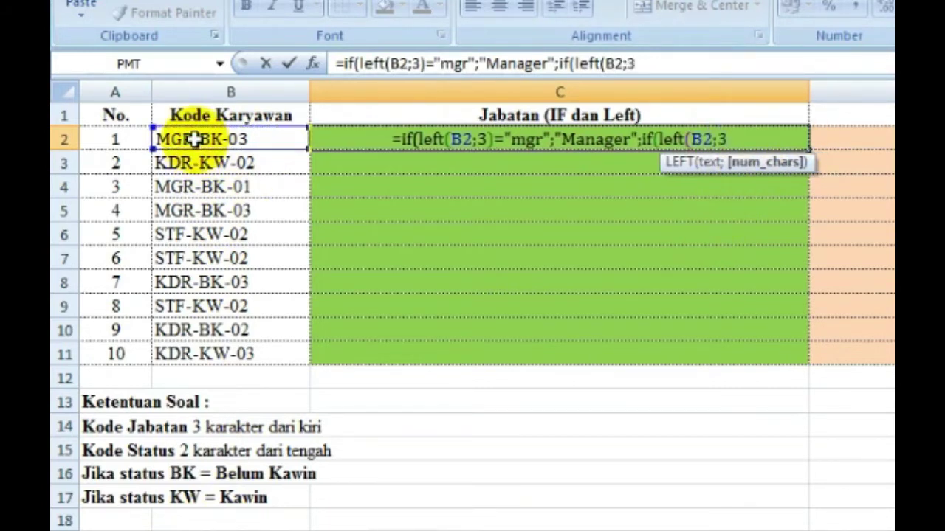
text()=)
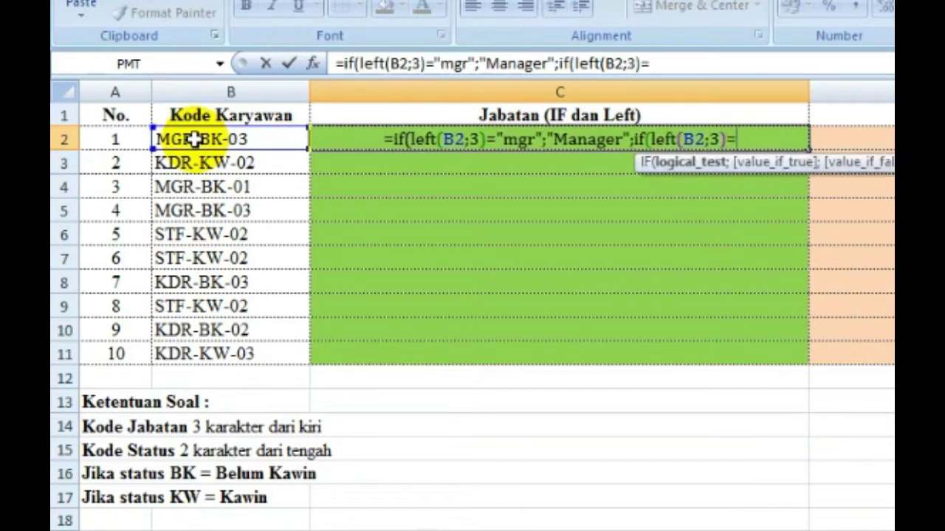
text(")
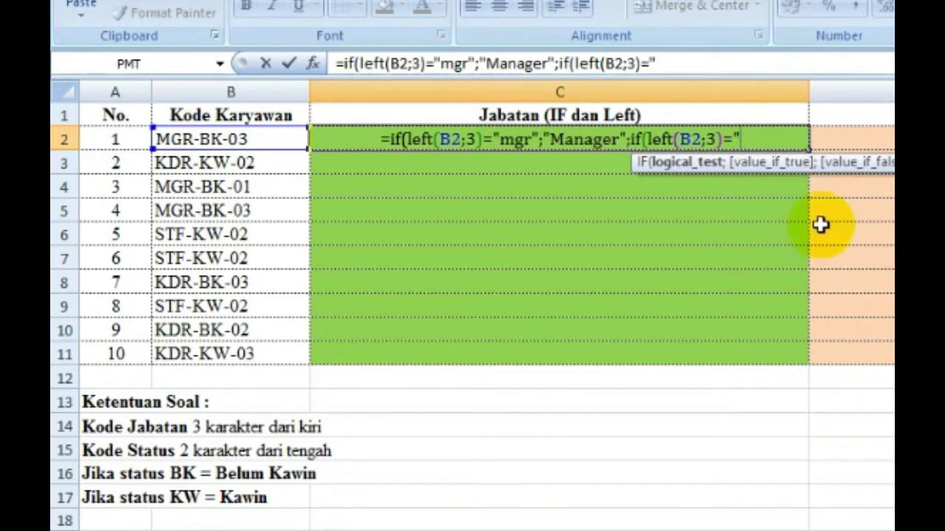
text(kdr")
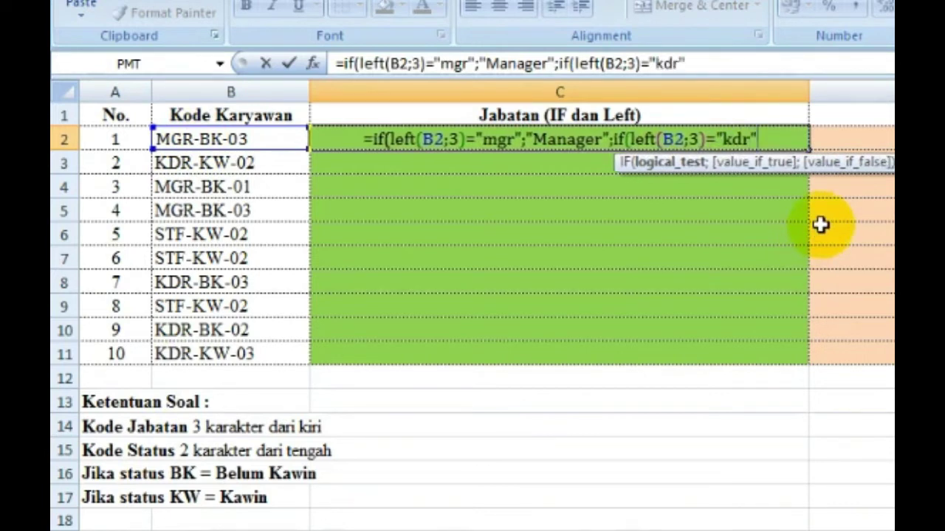
text(;")
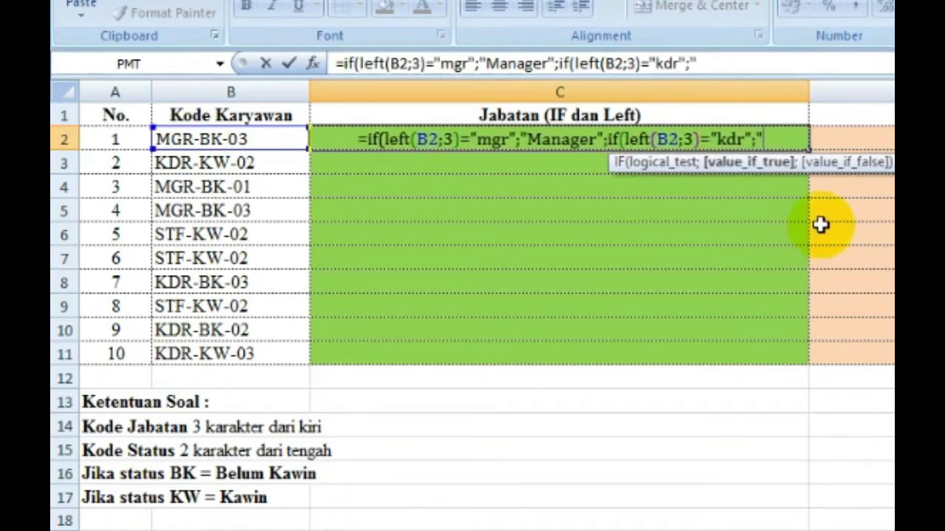
text(Koo)
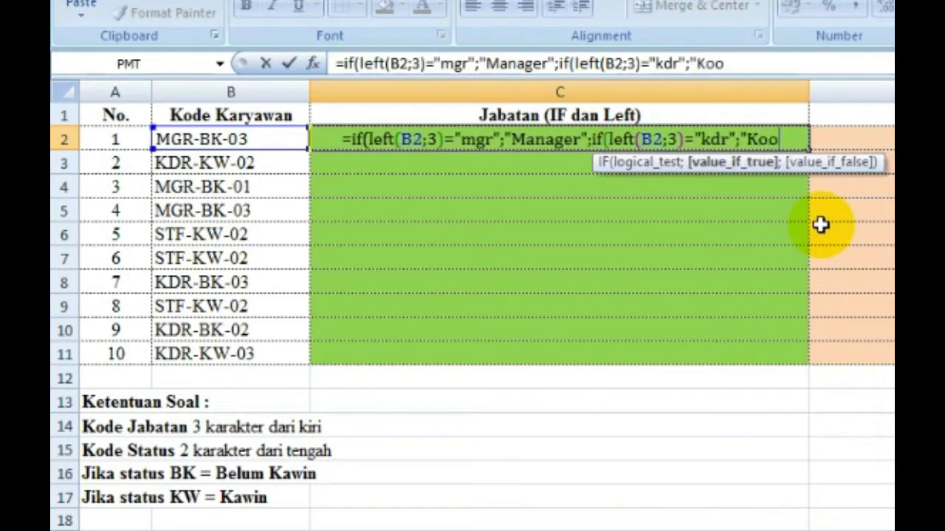
text(rdinator)
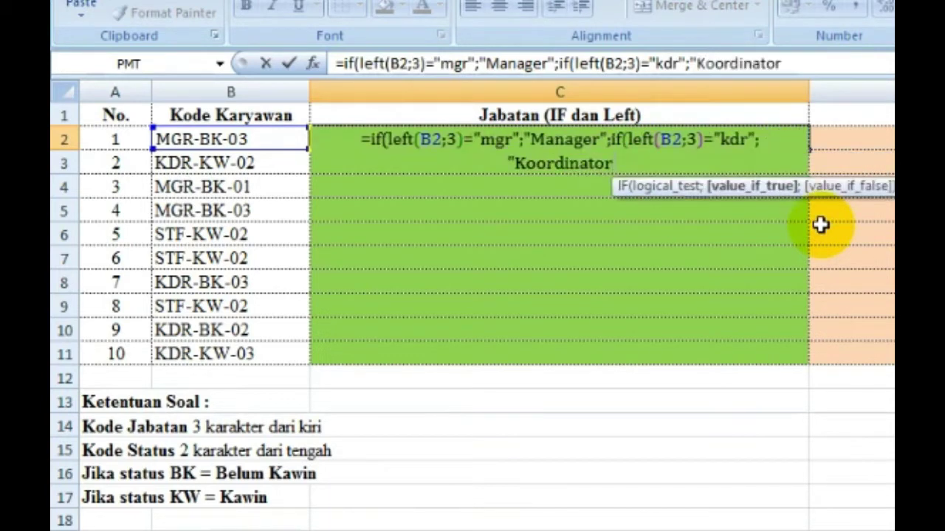
text(")
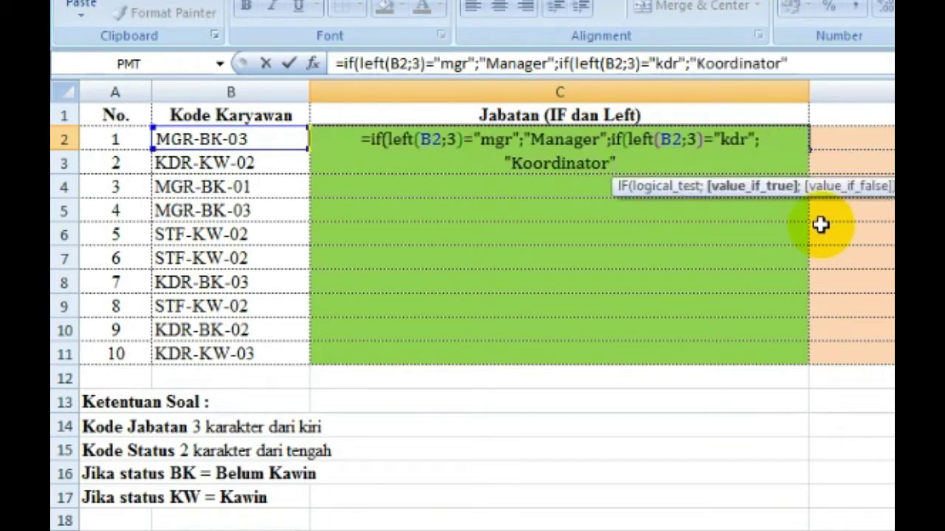
text(;)
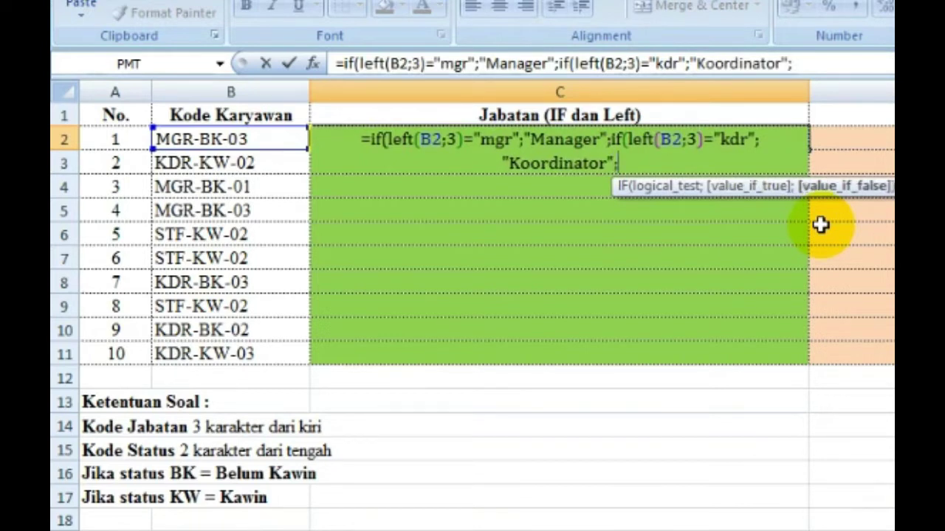
text(if)
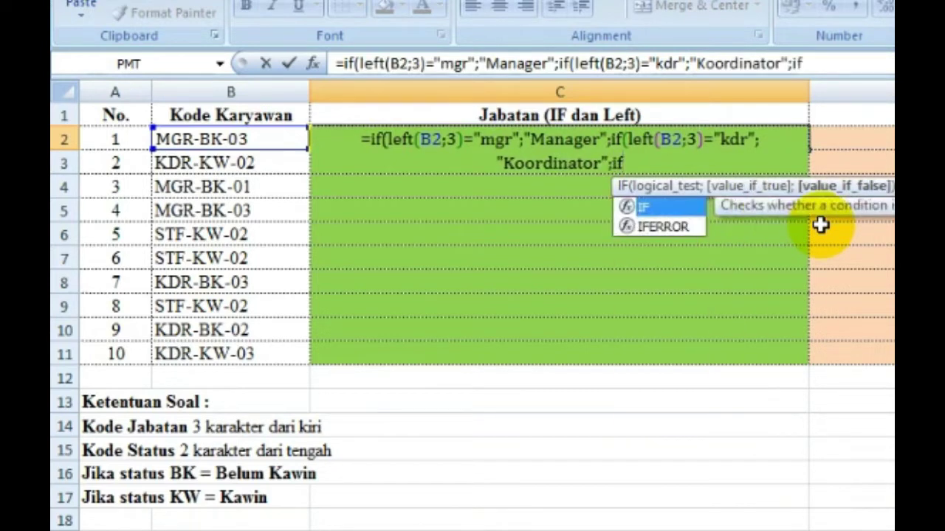
text(()
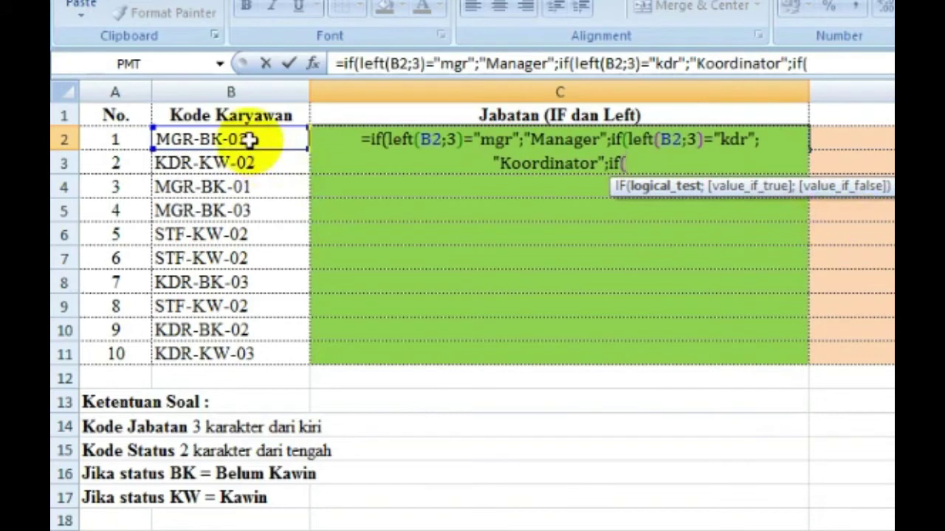
click(251, 141)
text(;)
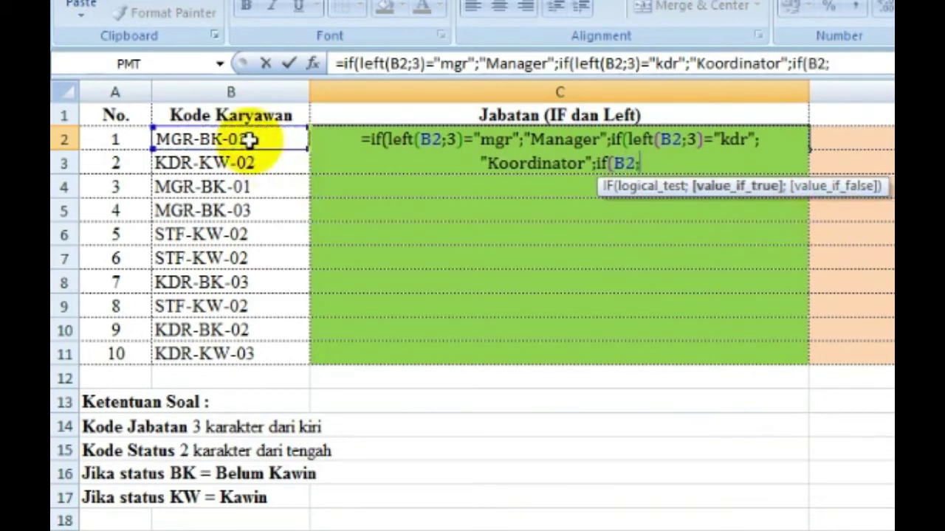
text(3)
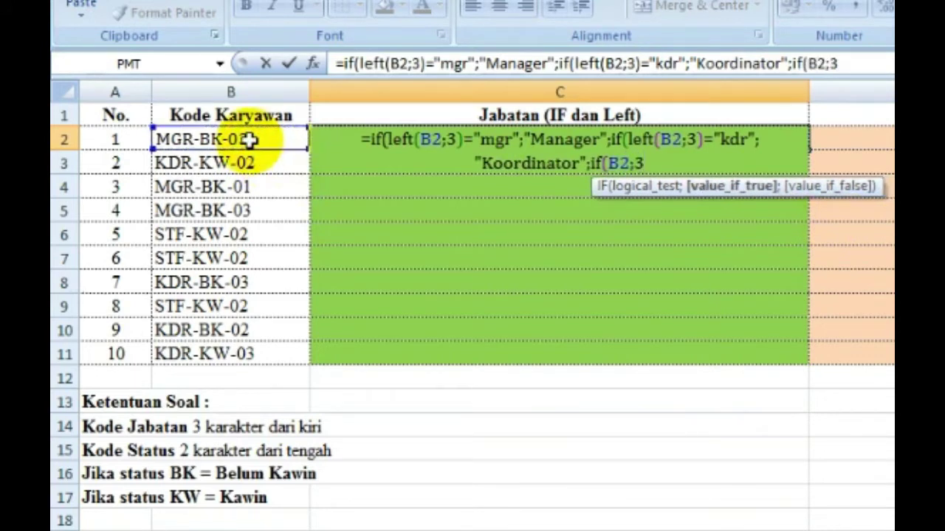
text())
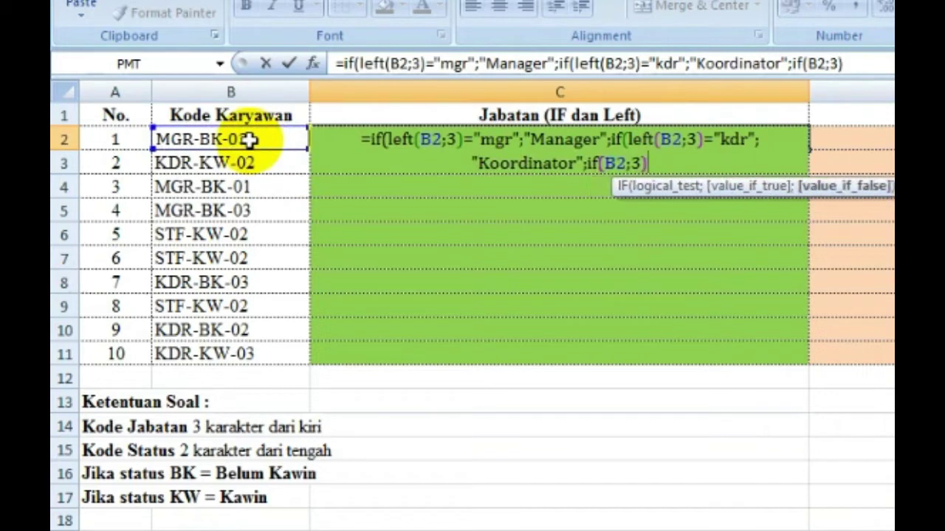
key(BackSpace)
key(BackSpace)
key(BackSpace)
key(BackSpace)
key(BackSpace)
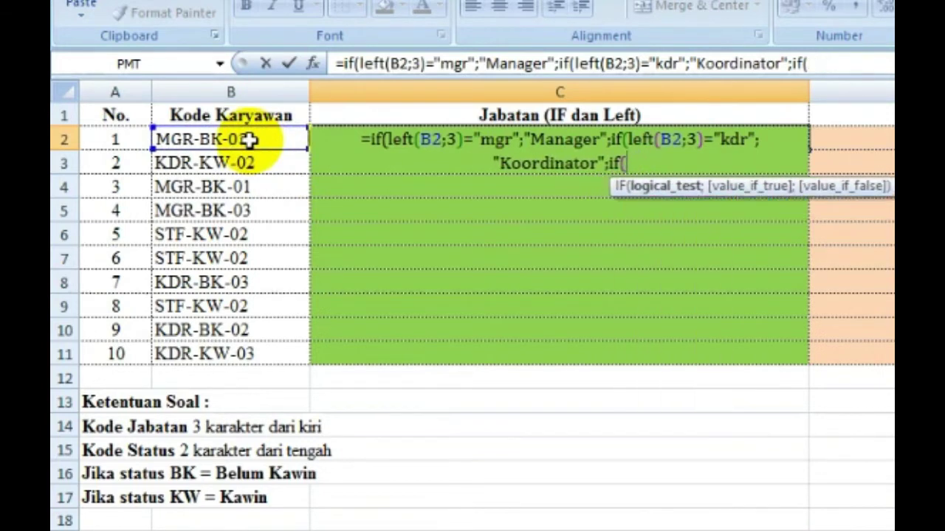
text(left()
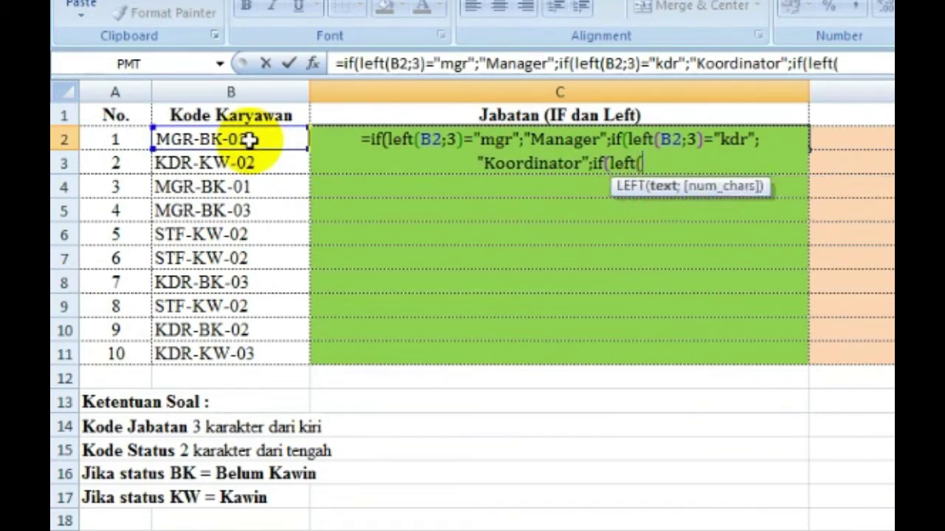
click(190, 140)
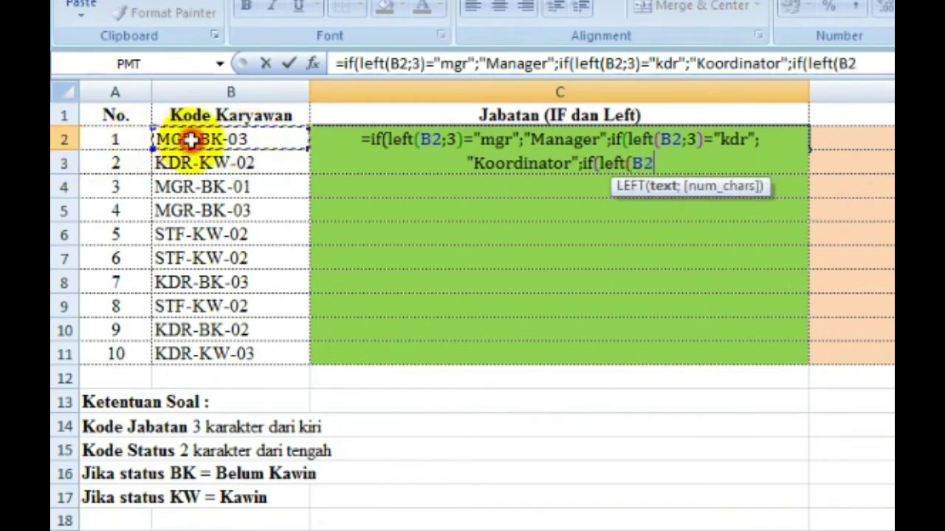
text(;3)
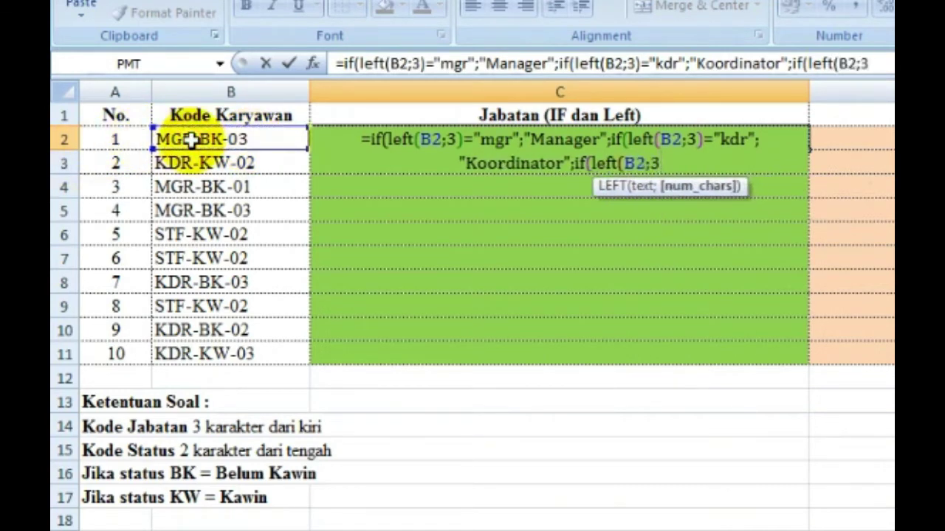
text())
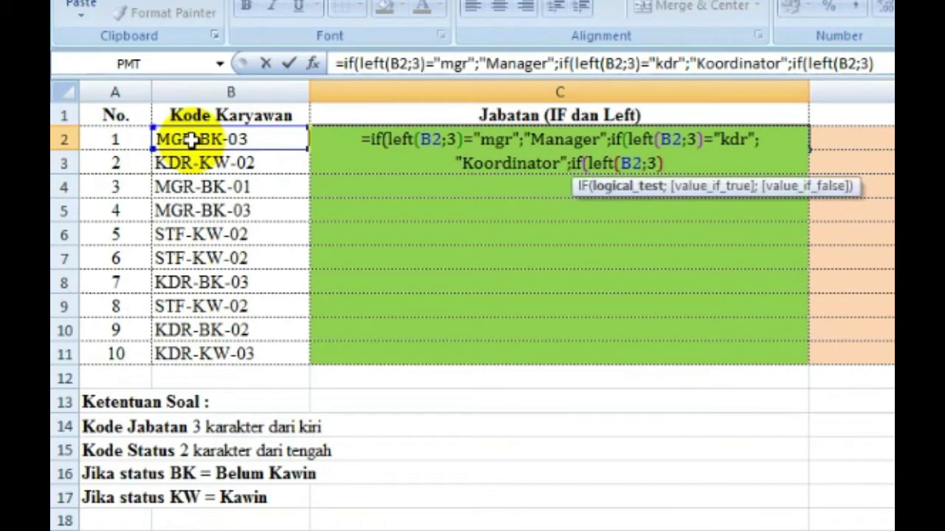
text(=)
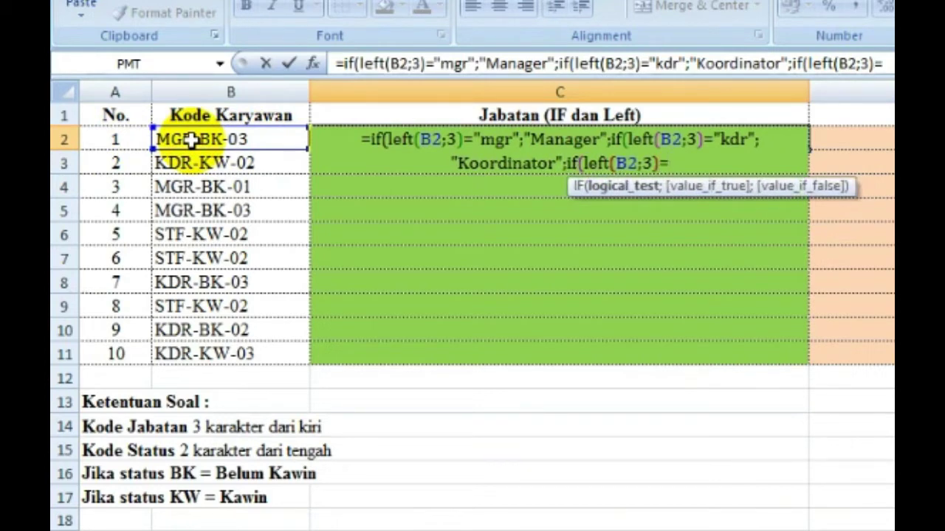
text(")
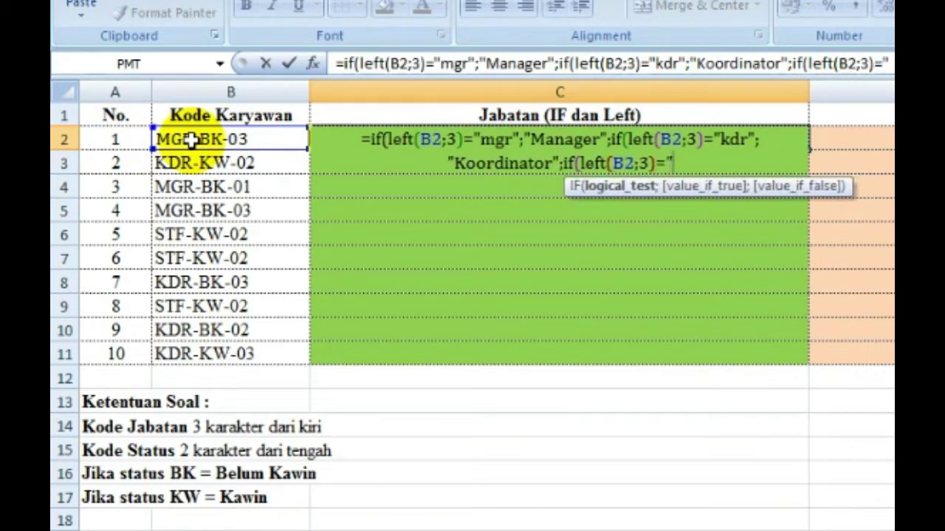
text(stf")
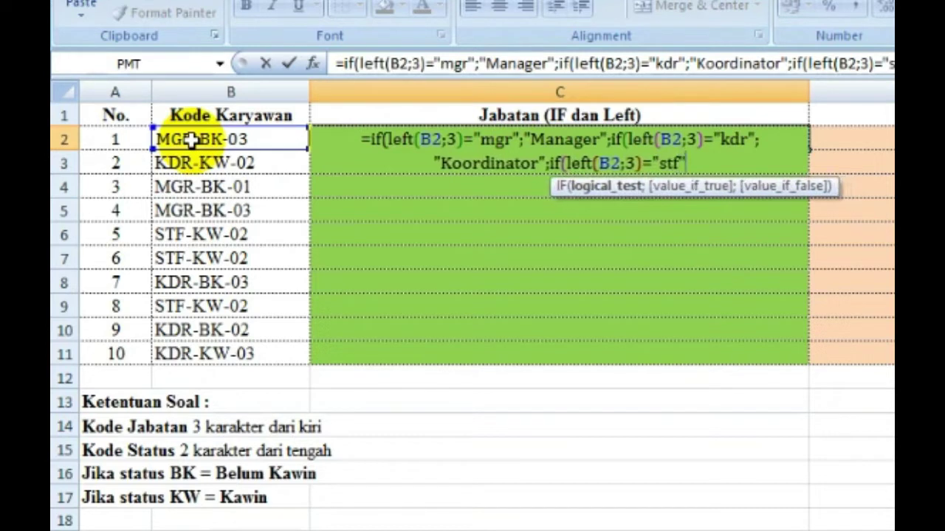
text(;)
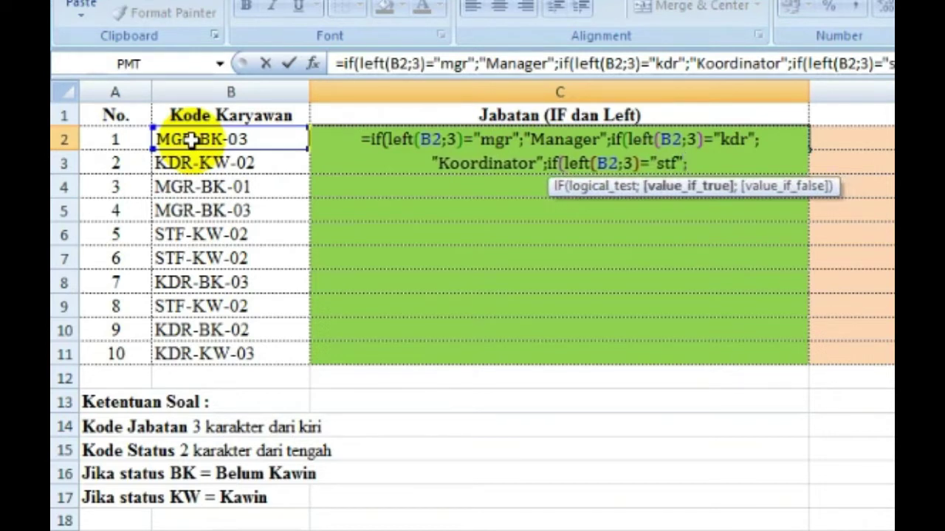
text("Staf)
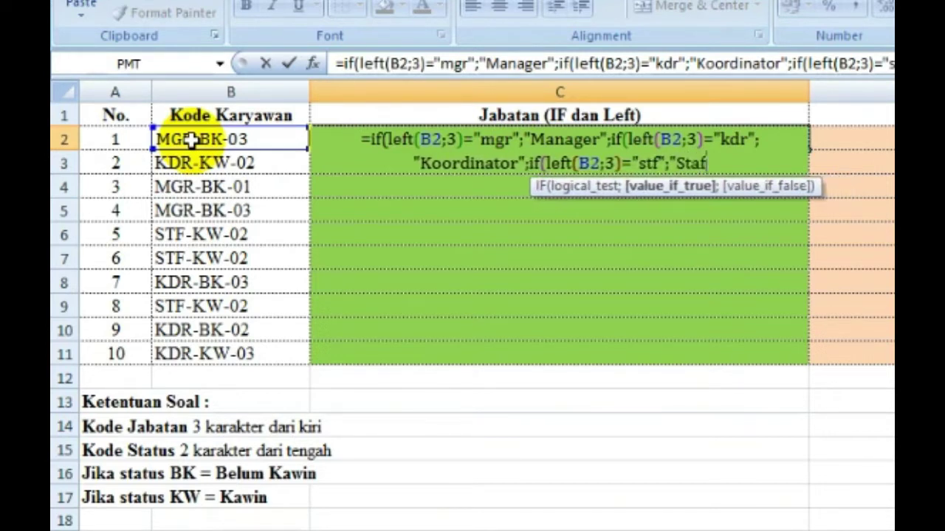
text(f")
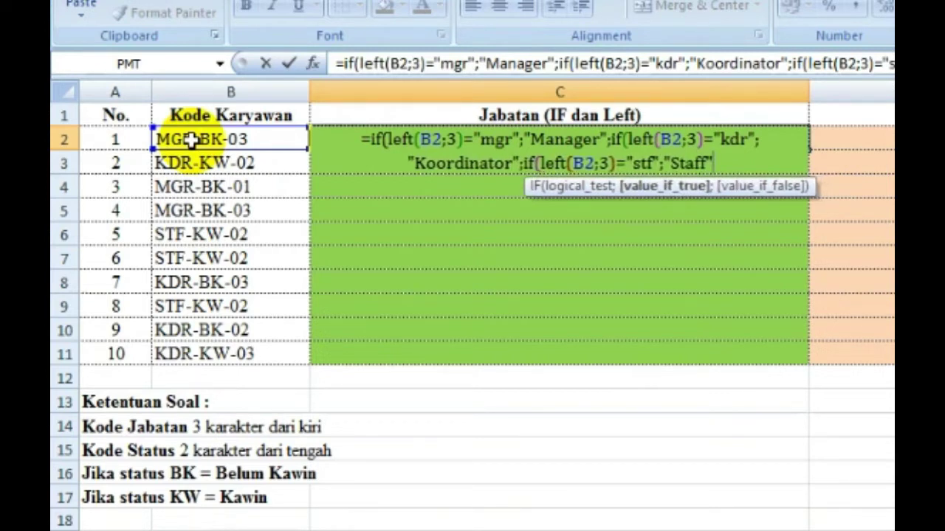
text(;)
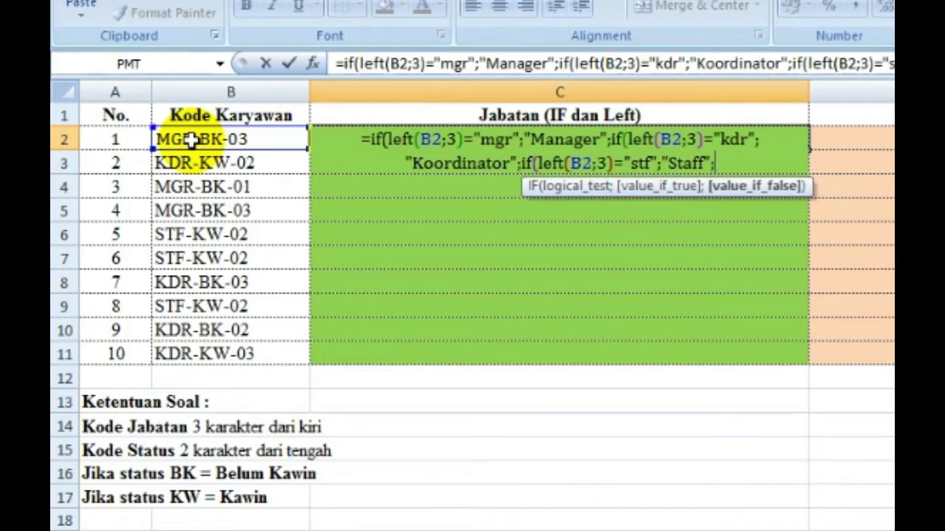
text(")
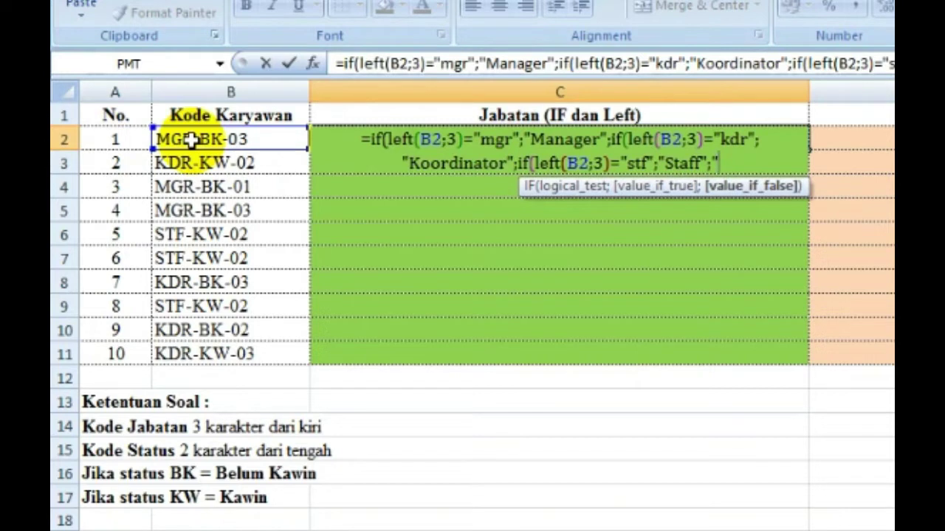
text(k)
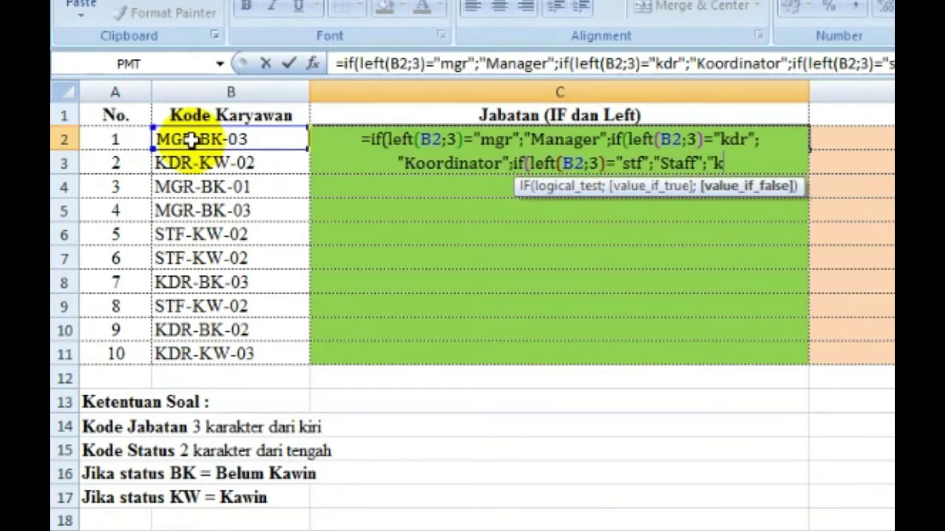
text(ode )
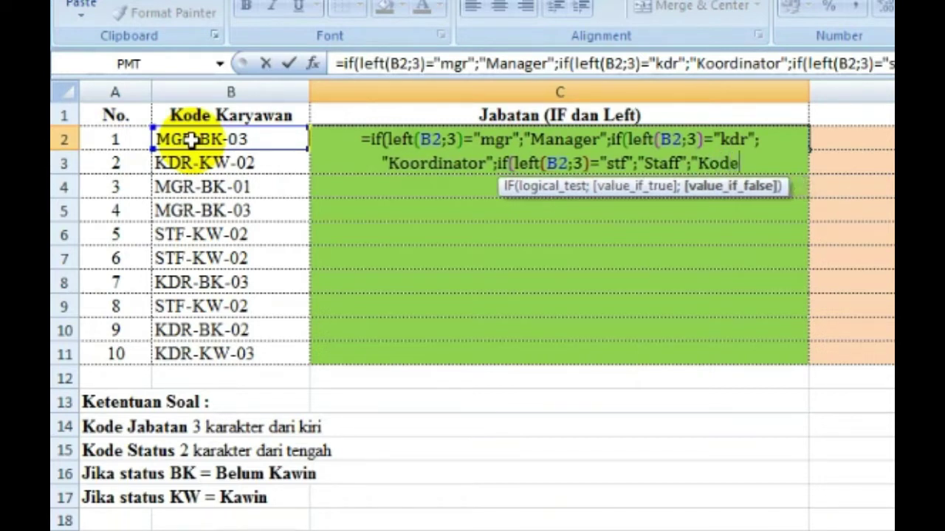
text(Jabatan)
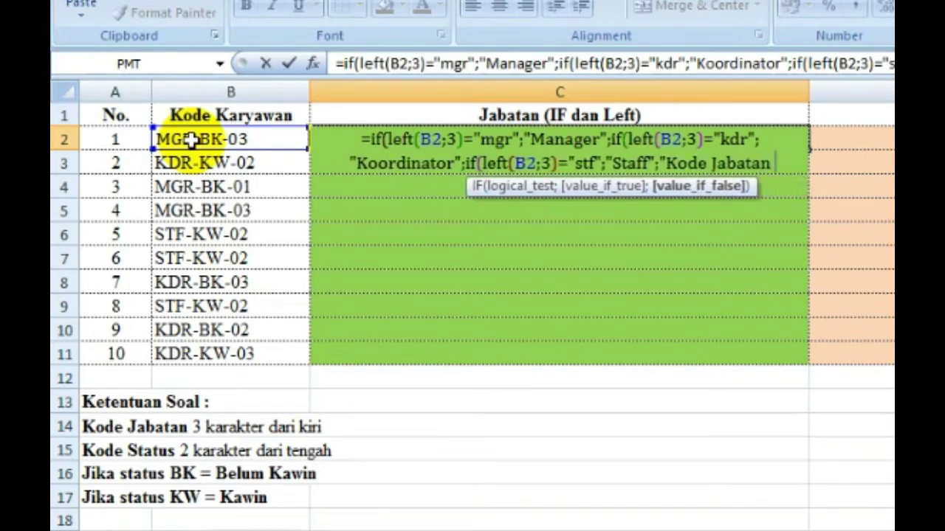
text( Salah)
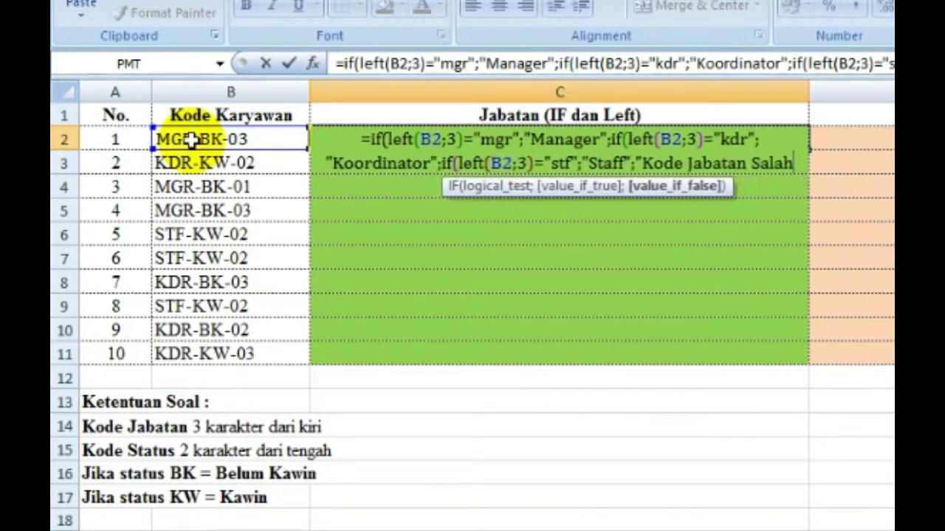
text(")))
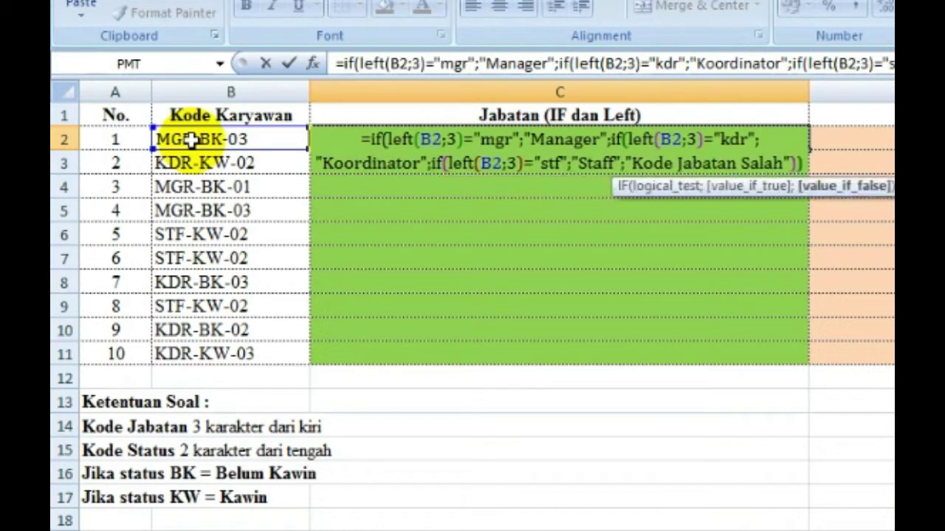
text())
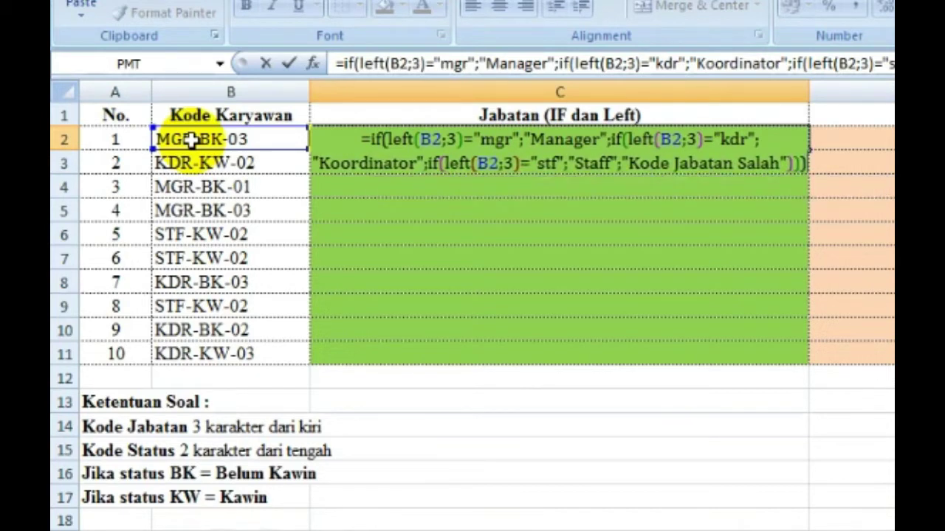
key(Return)
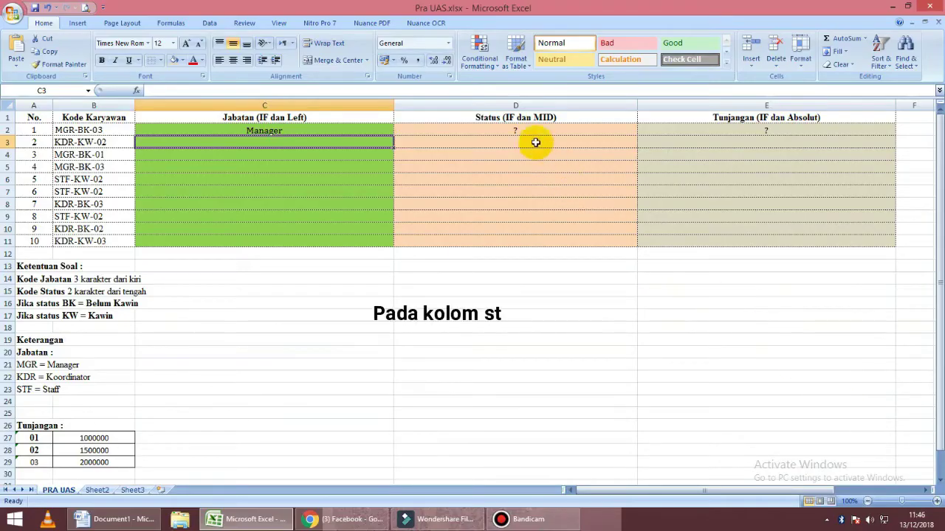
click(537, 130)
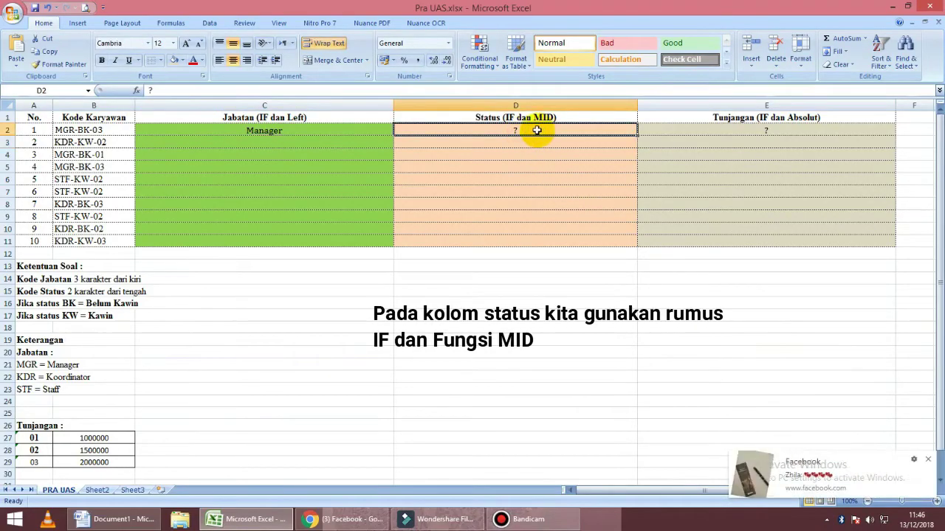
double_click(536, 116)
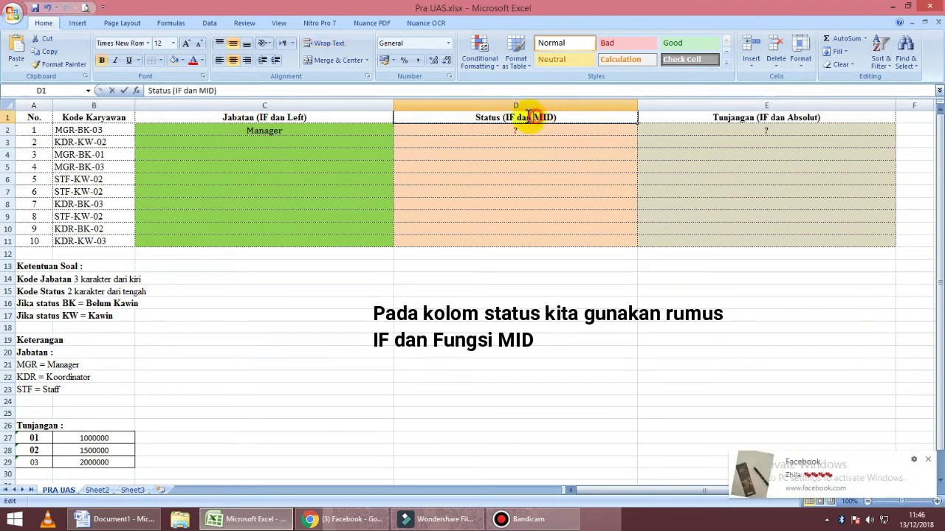
drag(469, 117, 559, 118)
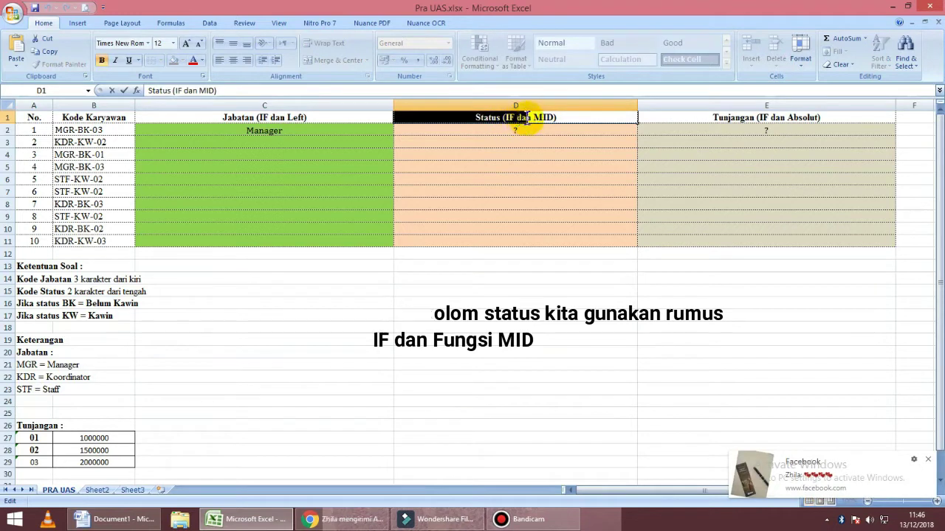
key(Return)
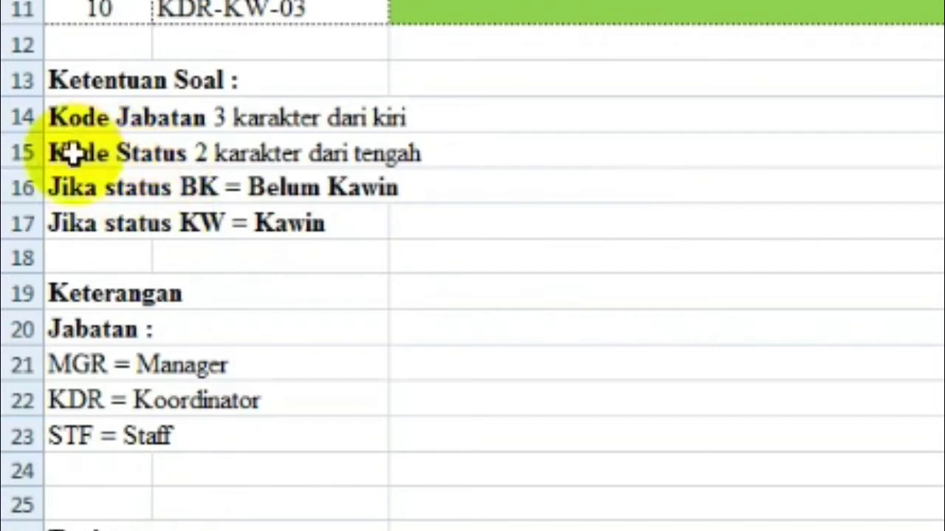
double_click(70, 152)
drag(50, 152, 248, 152)
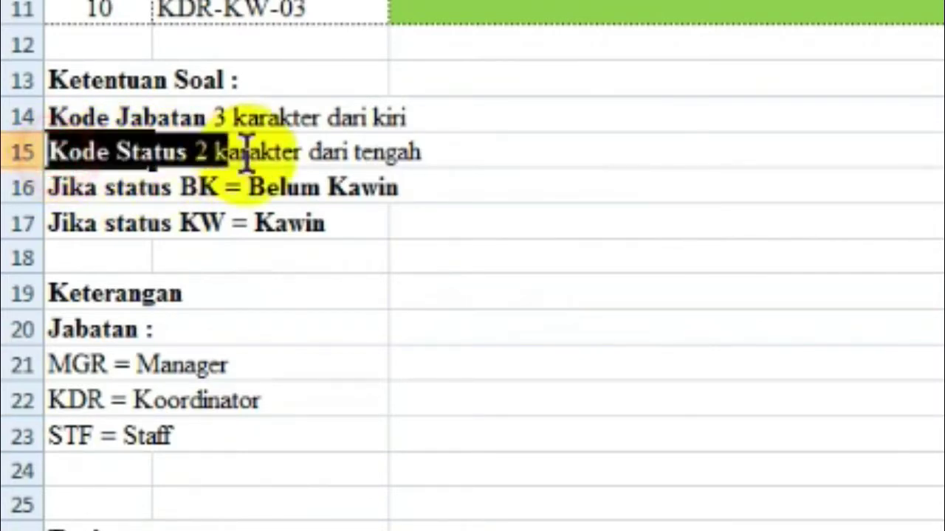
drag(355, 155, 431, 152)
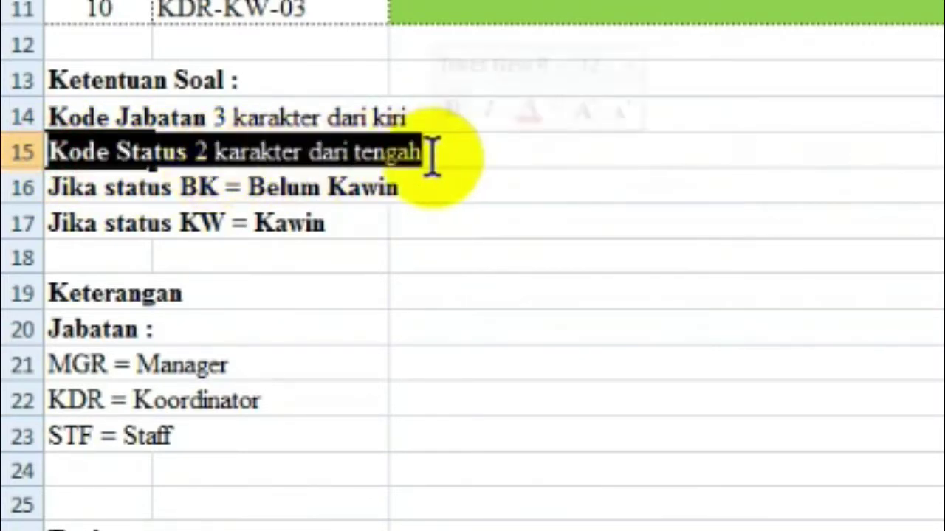
key(Return)
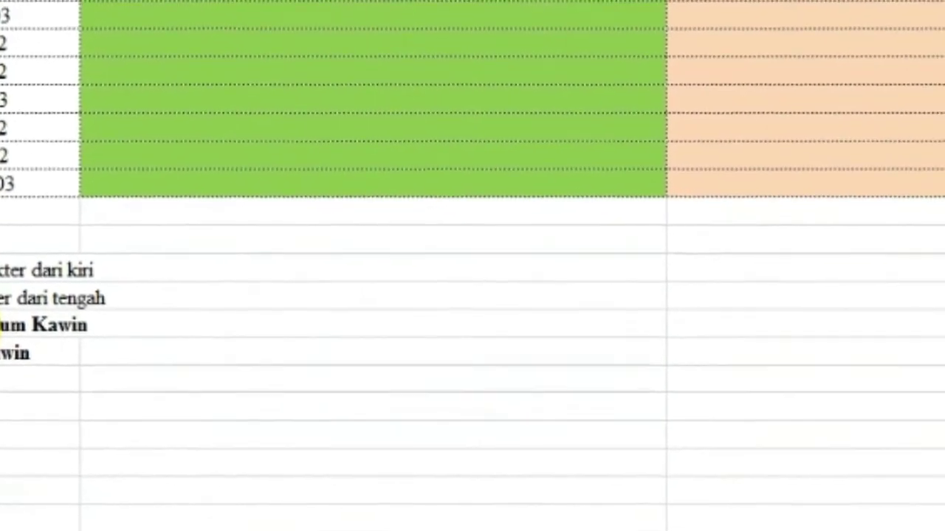
drag(2, 308, 124, 308)
key(Return)
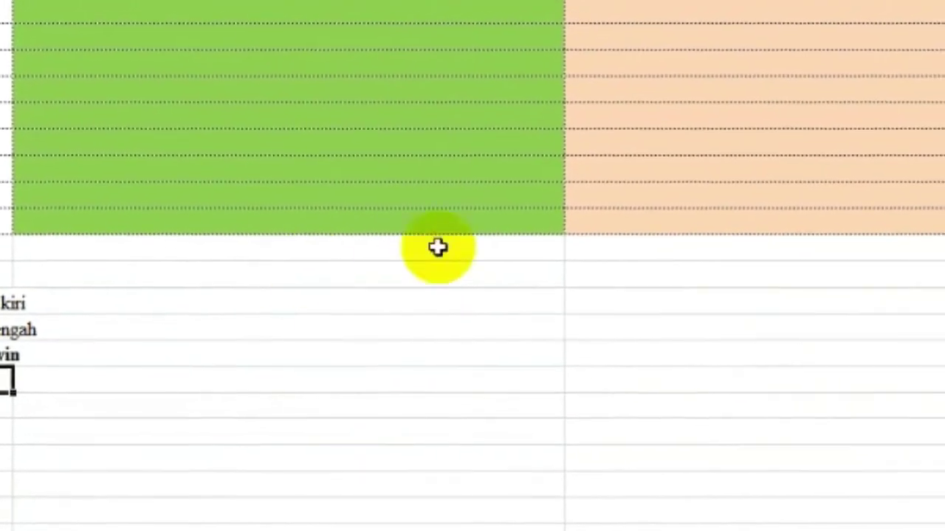
Enter =if(mid(B2;5;2)="BK";"Belum Kawin";if(mid(B2;5;2)="KW";"Kawin";"")) in D2.
click(767, 5)
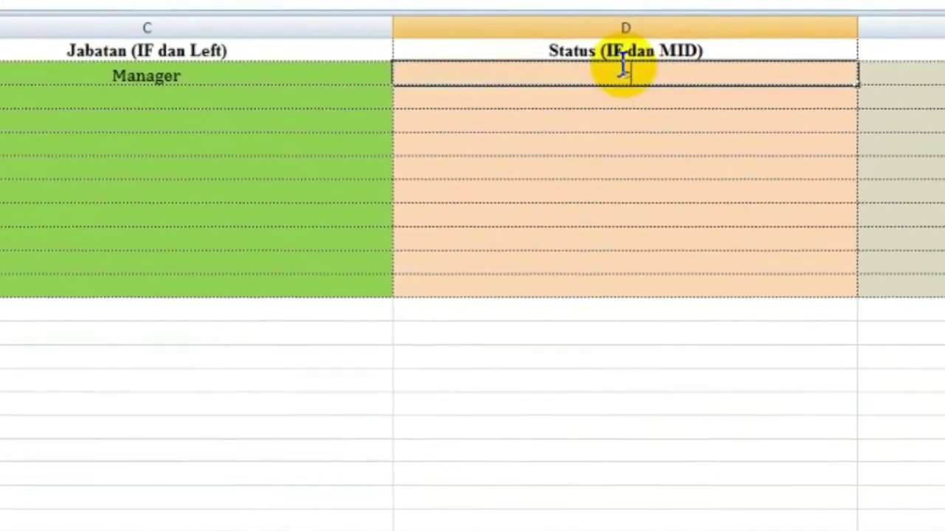
text(=if()
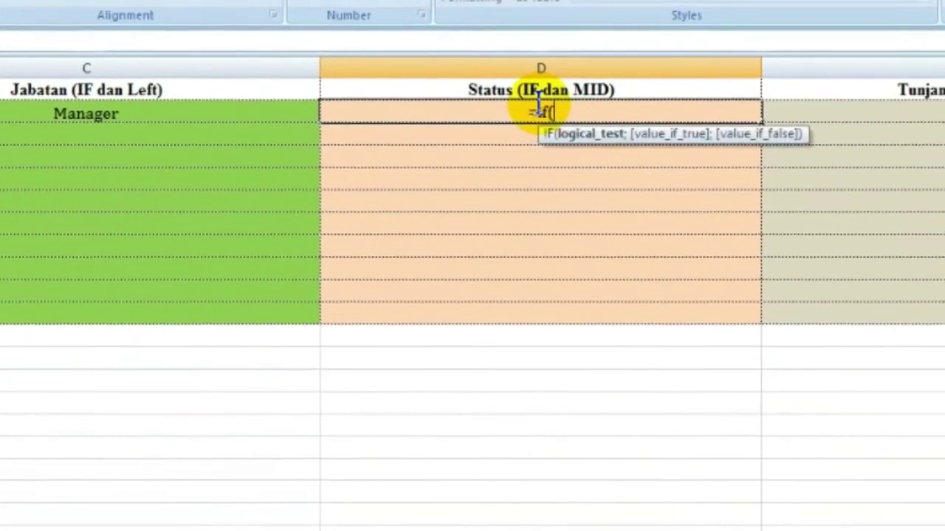
text(mid)
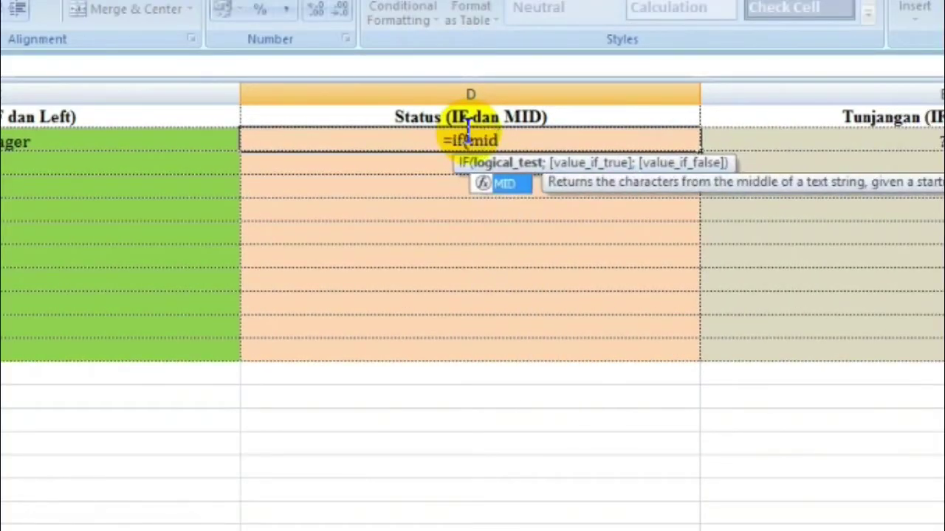
text(()
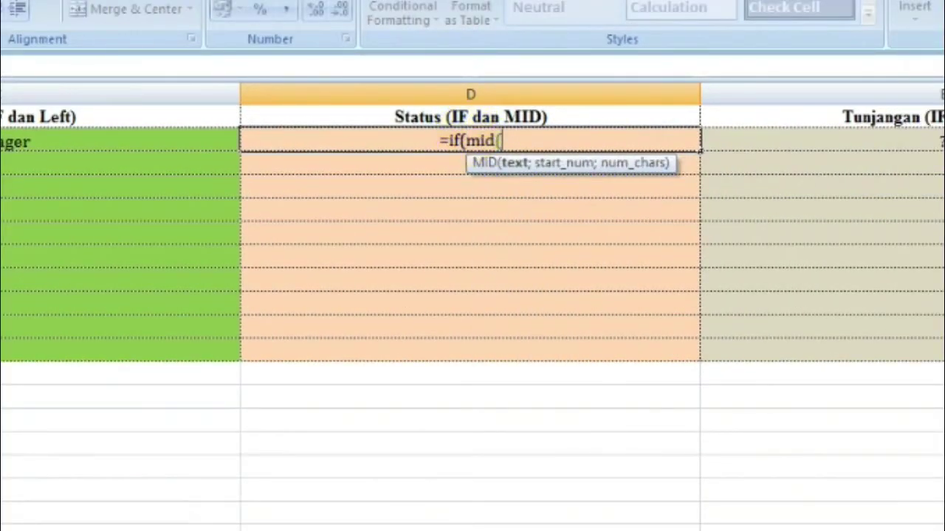
text(B2)
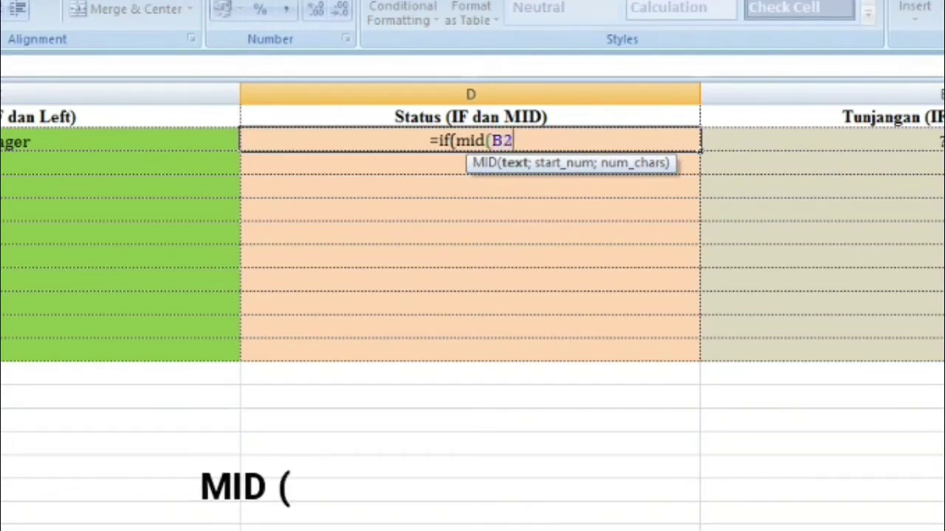
text(;)
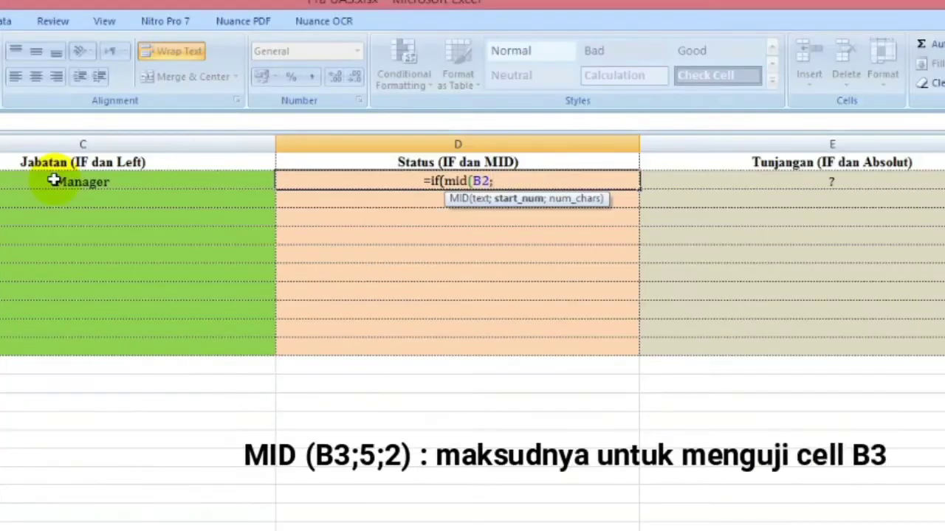
text(5)
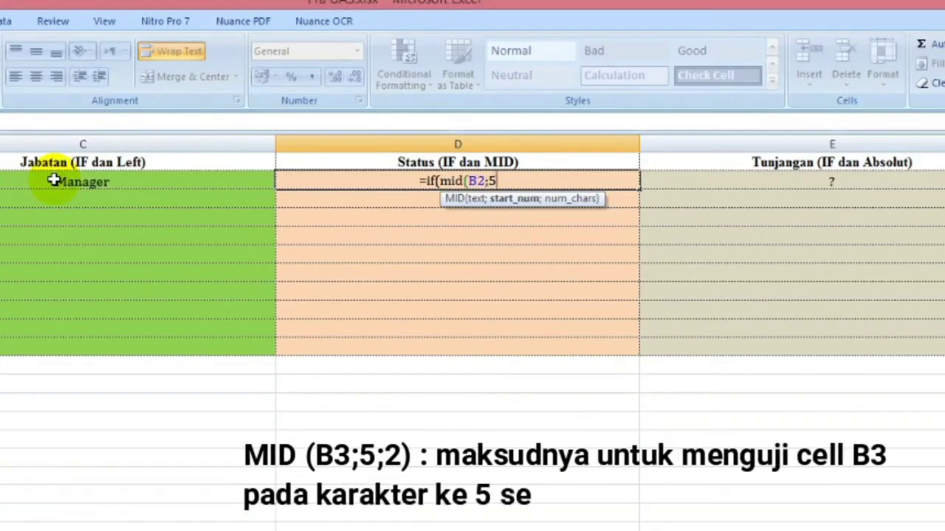
text(;)
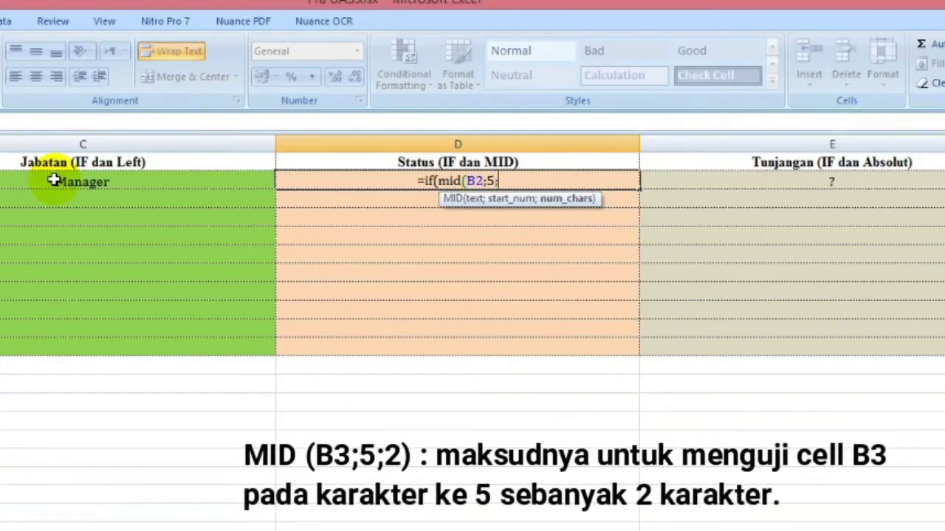
text(2)
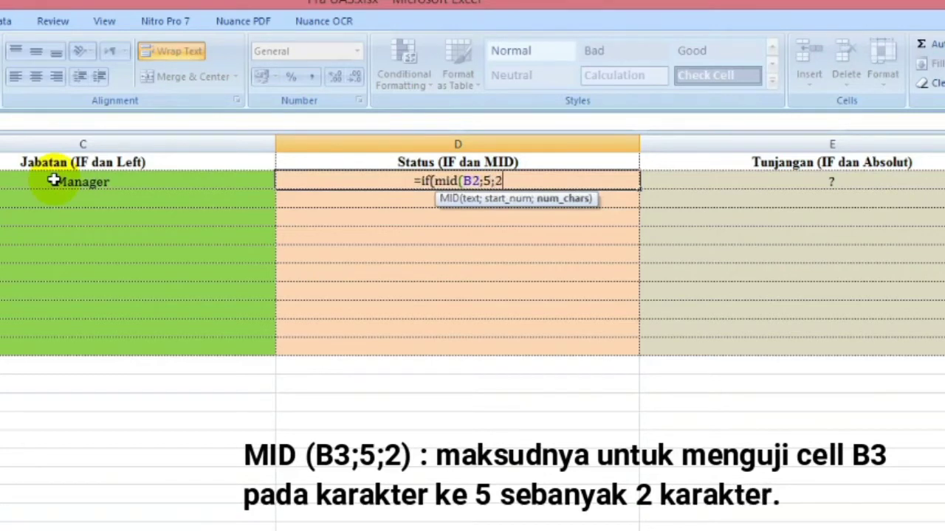
text())
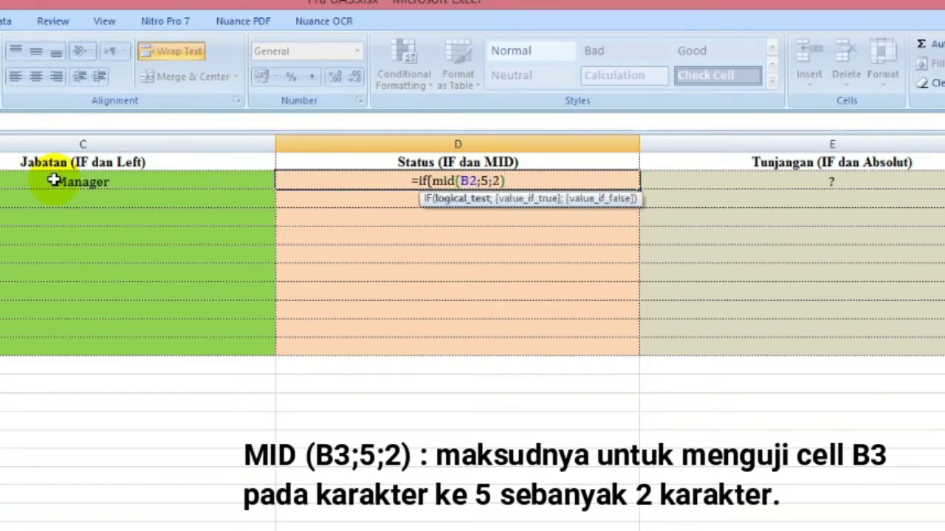
text(=)
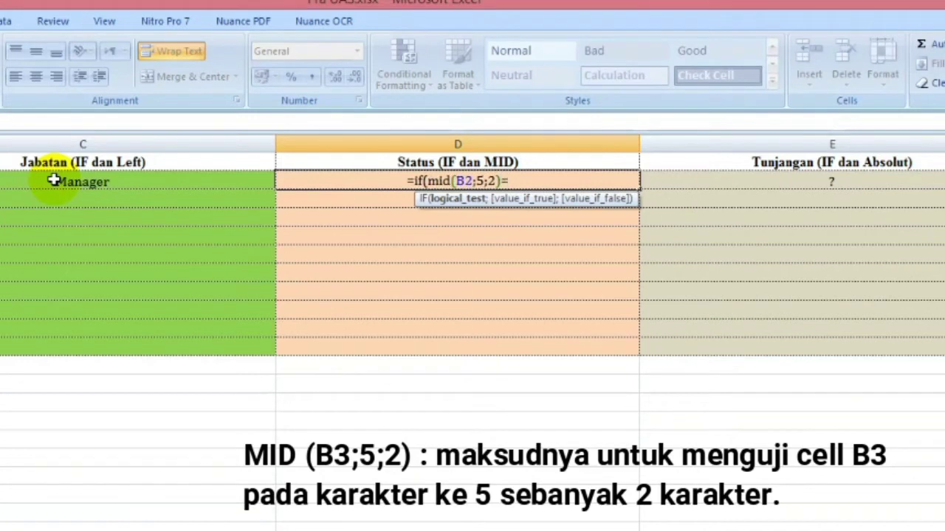
text("BK)
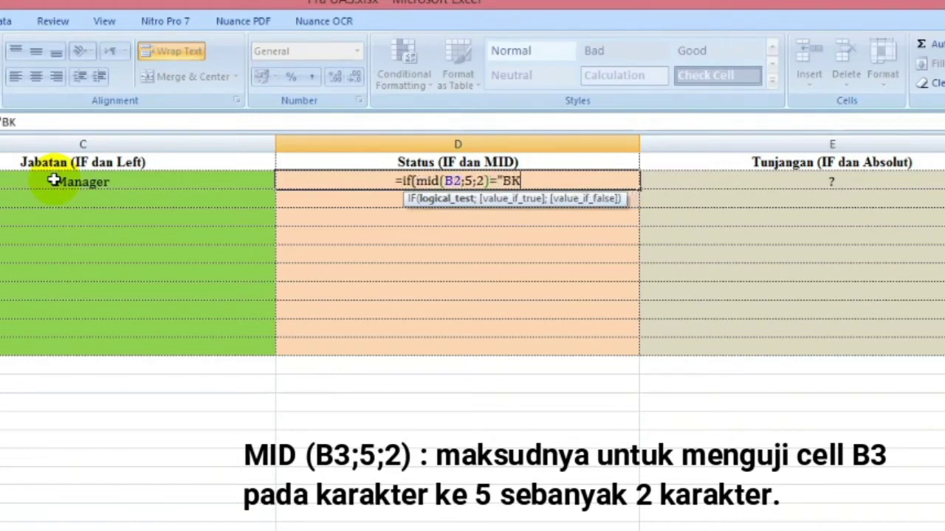
text(")
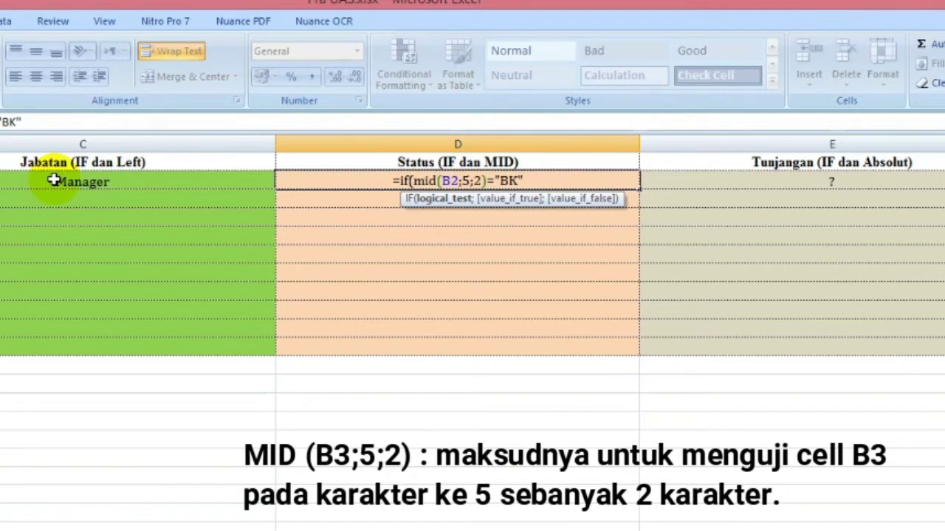
text(;")
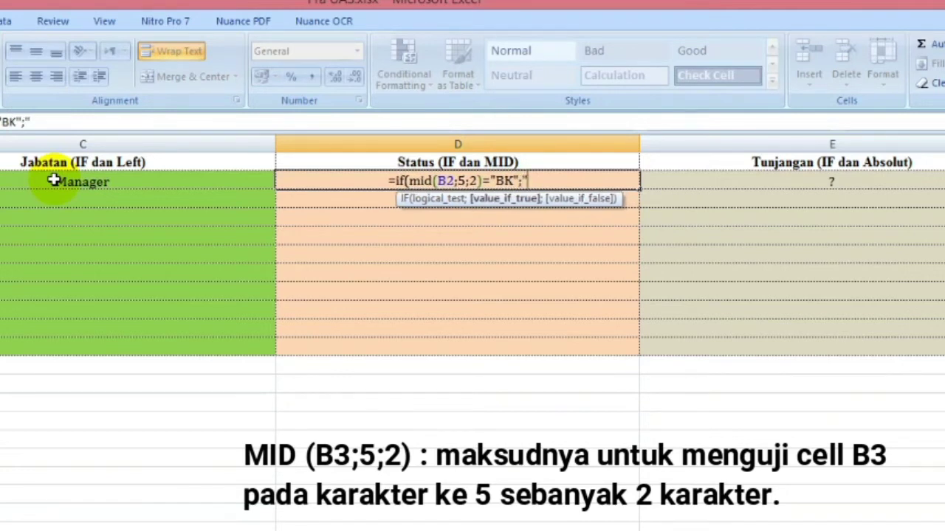
text(Belum)
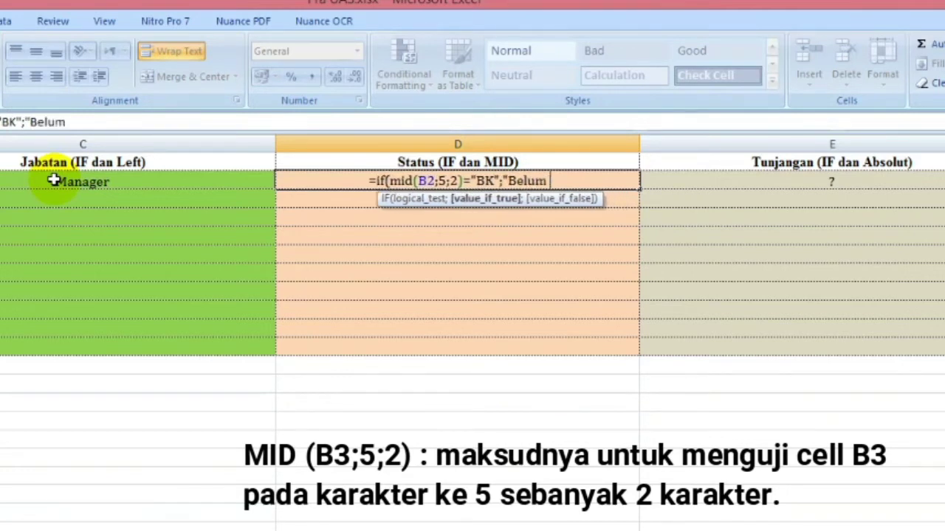
text( Kawin)
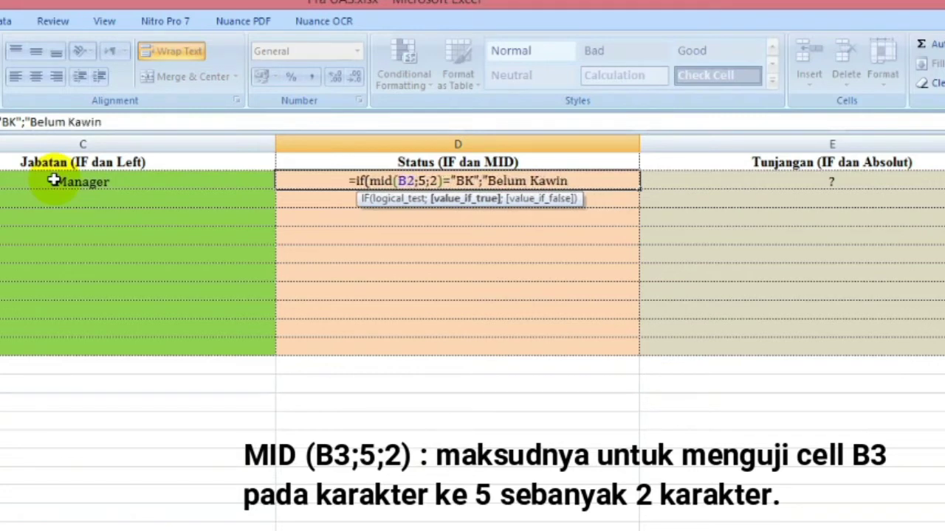
text(")
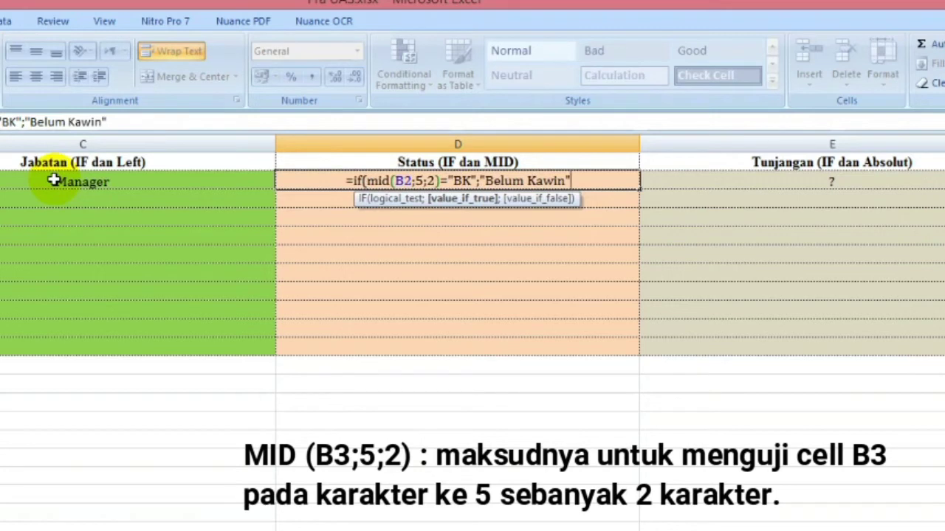
text(;)
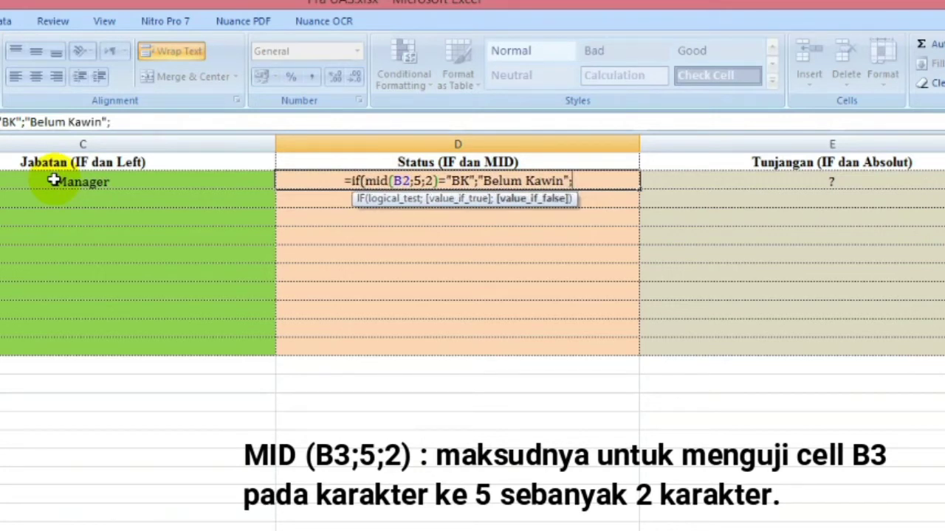
text(if()
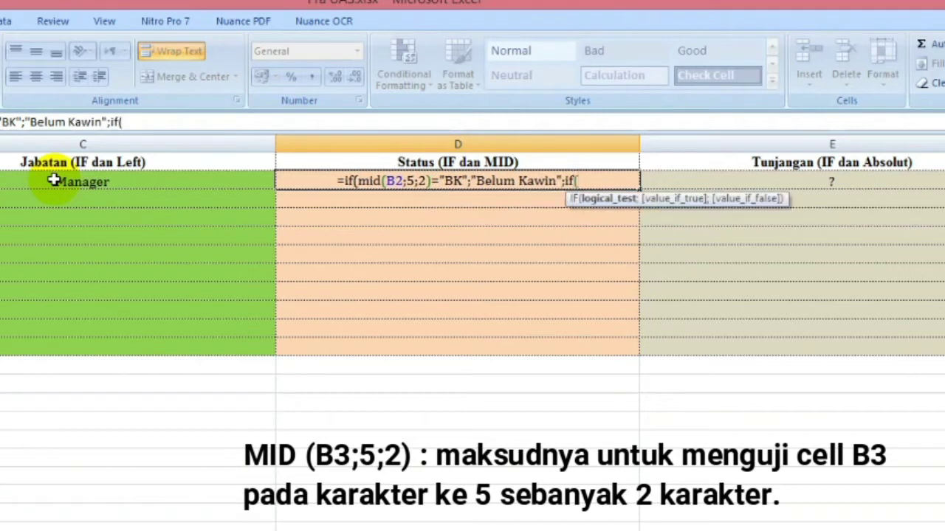
text(mid()
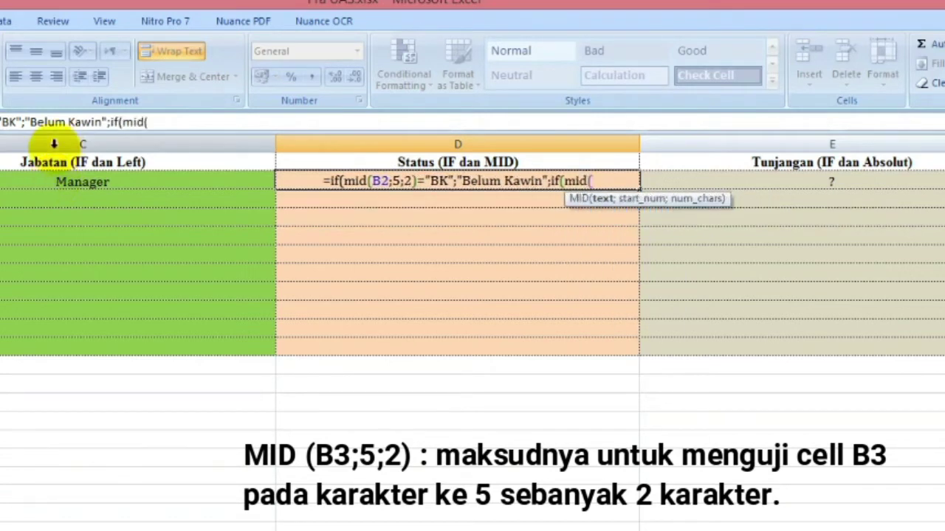
text(B2)
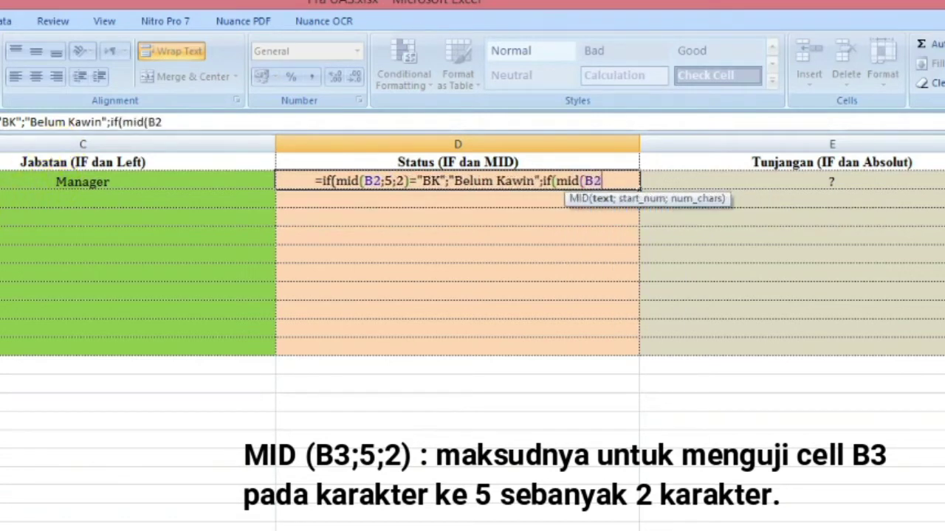
text(;5)
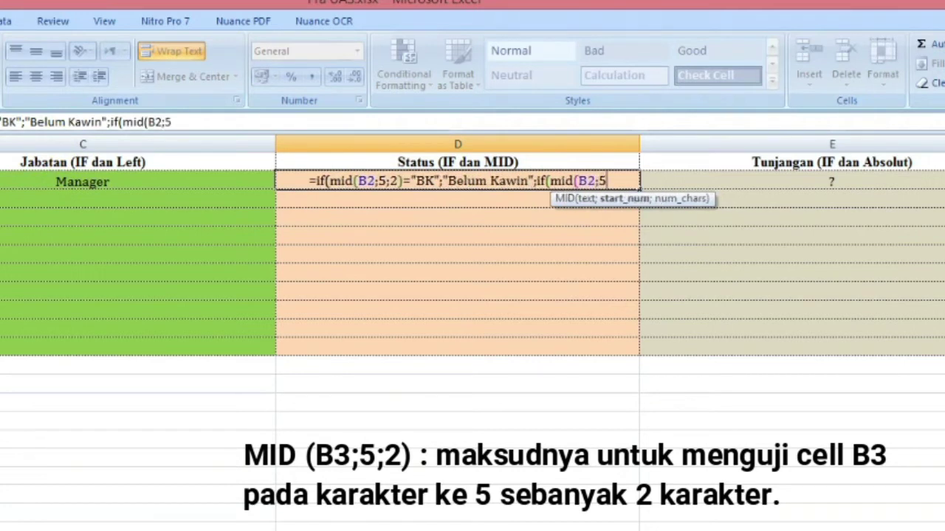
text(;2))
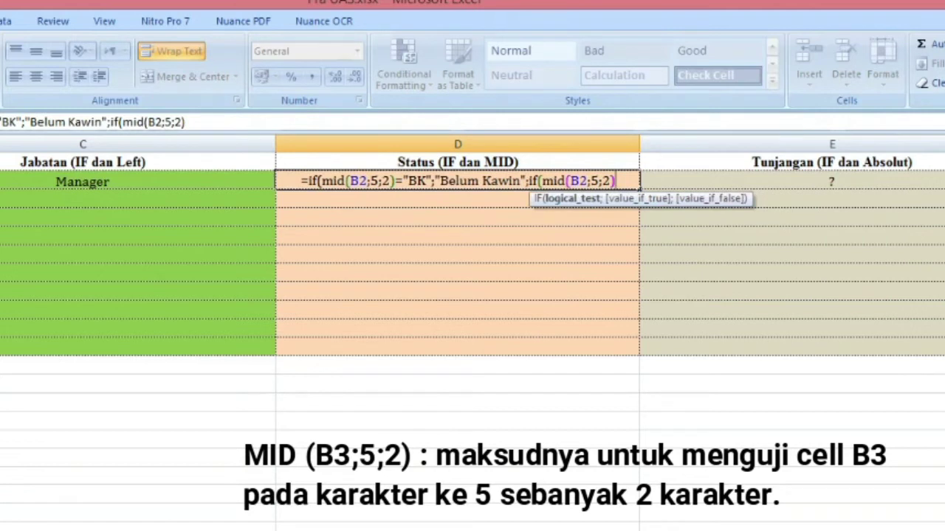
text(=)
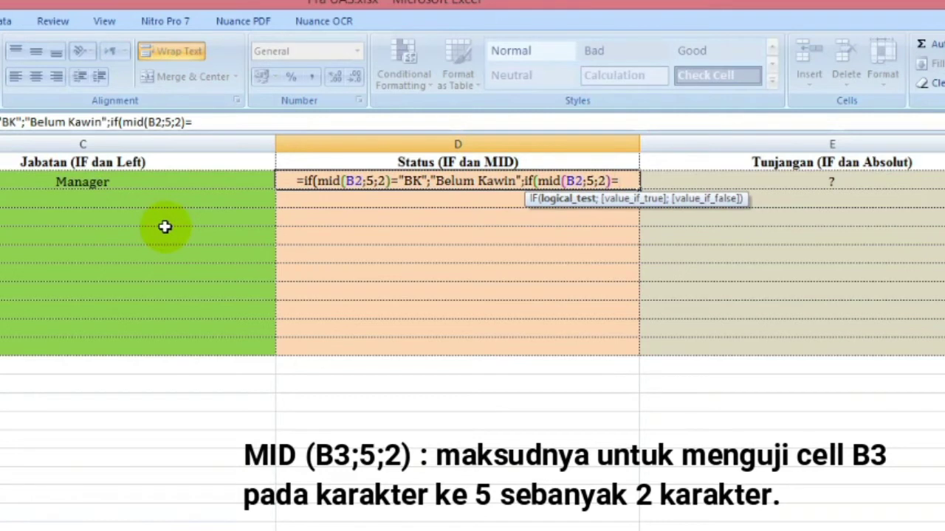
text("KW)
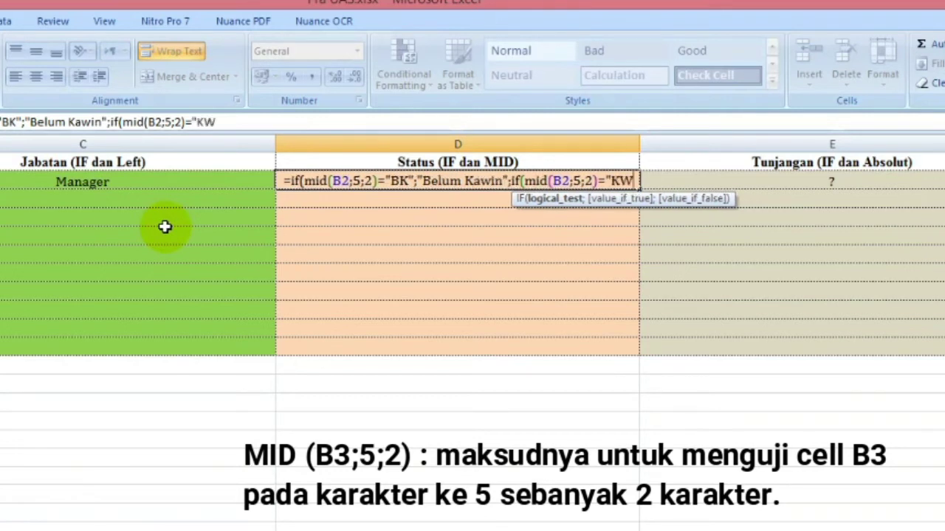
text(")
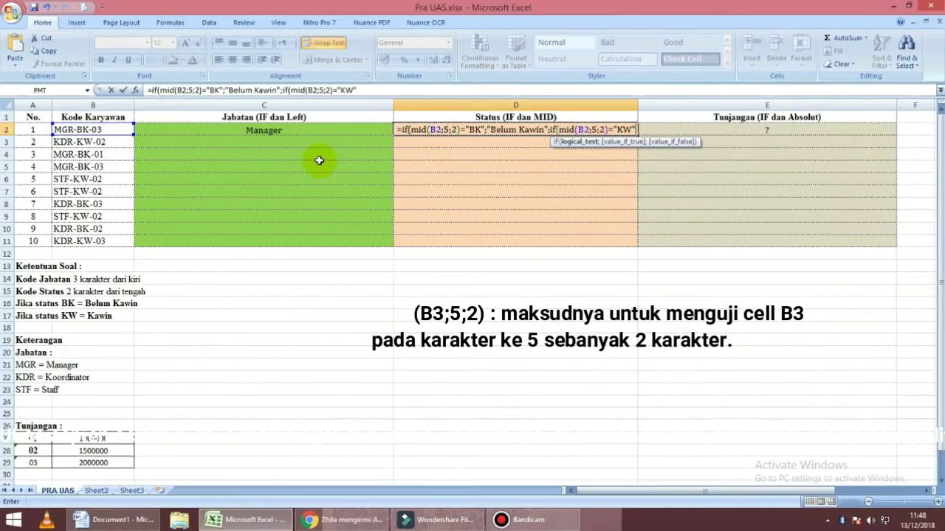
text(;)
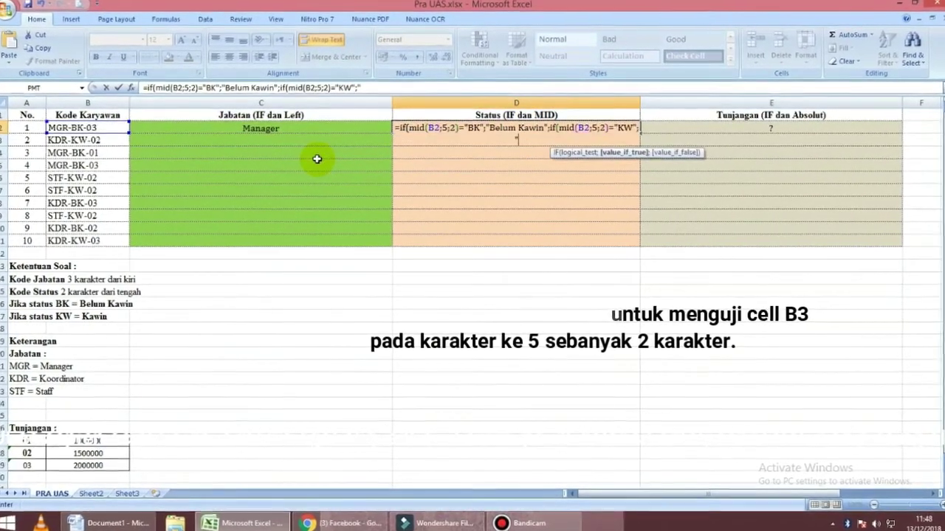
text("Kaw)
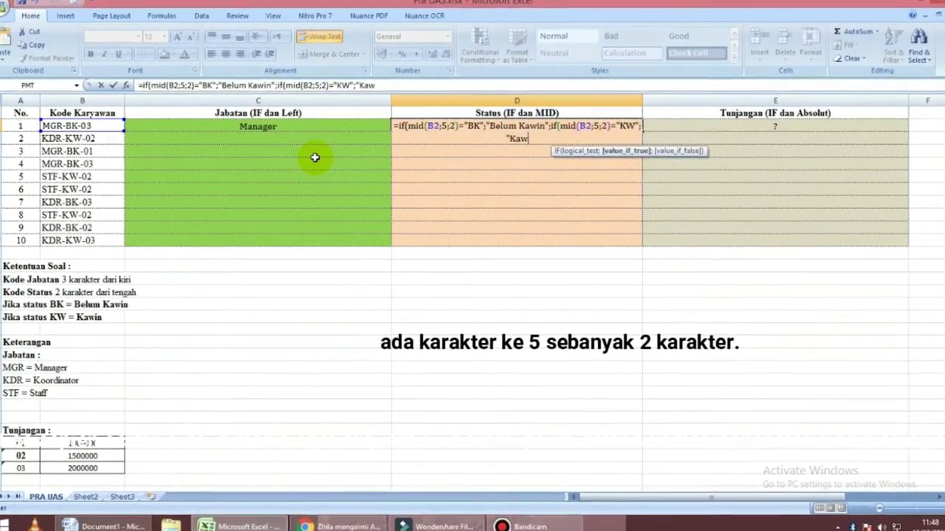
text(in")
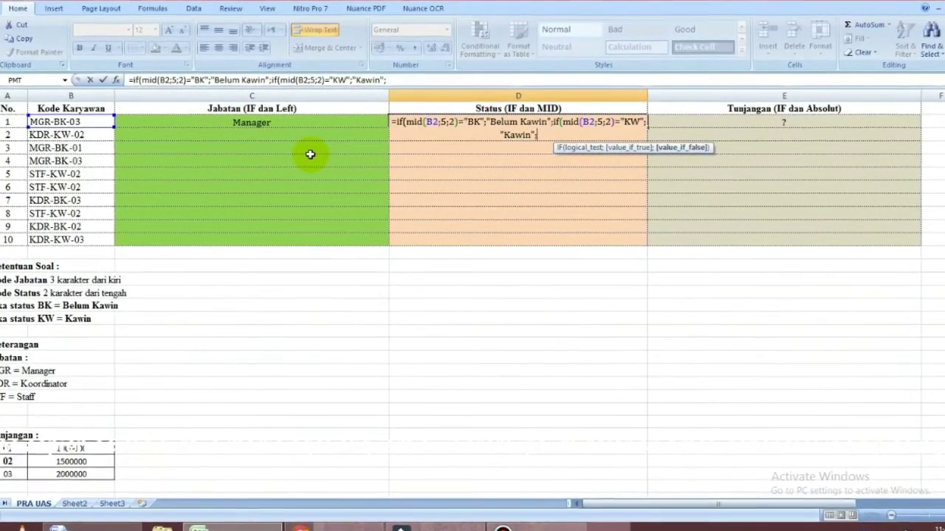
text(;")
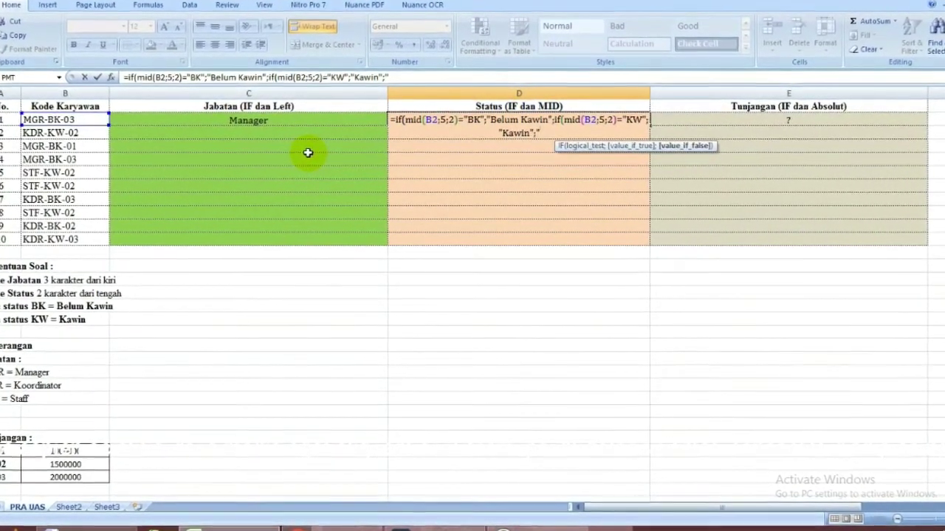
text(")
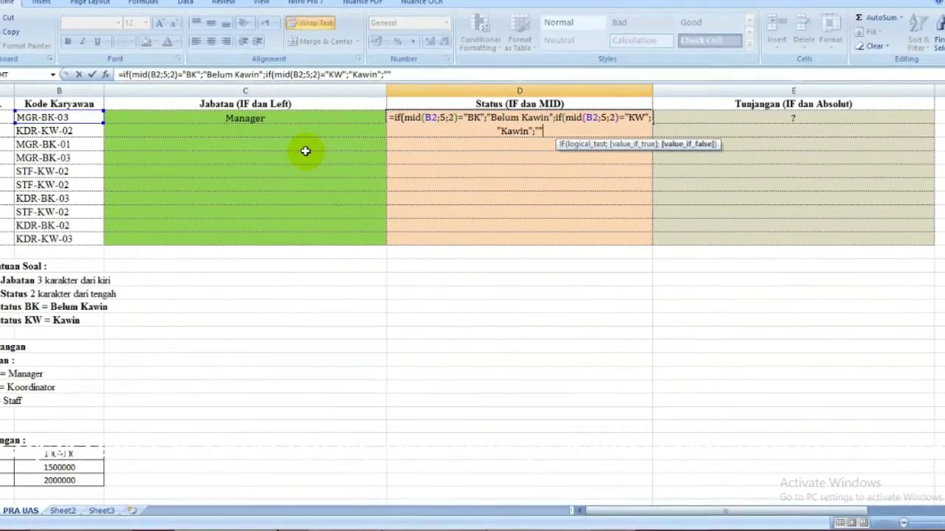
text()))
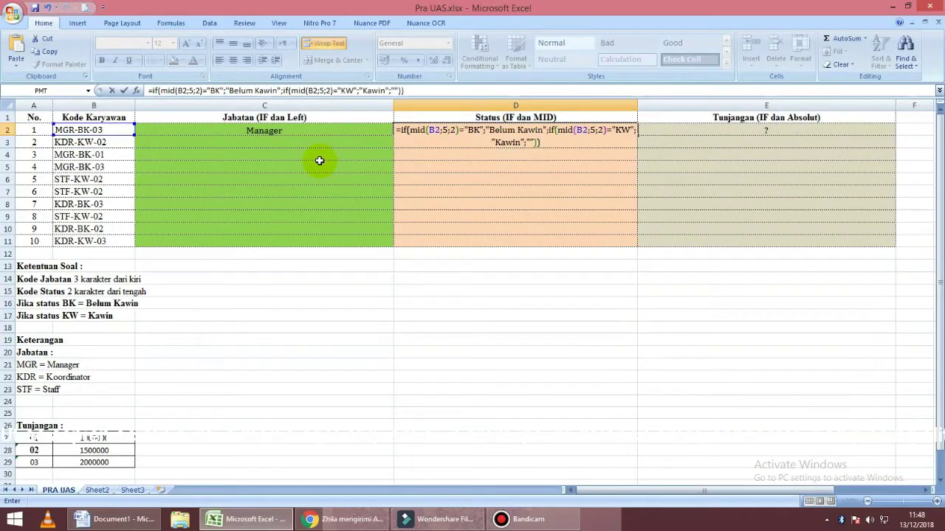
key(Return)
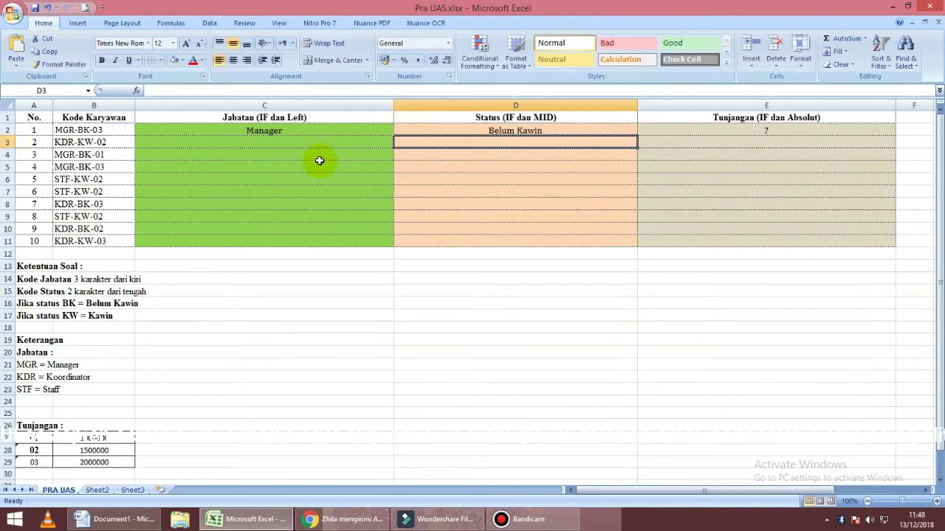
click(548, 129)
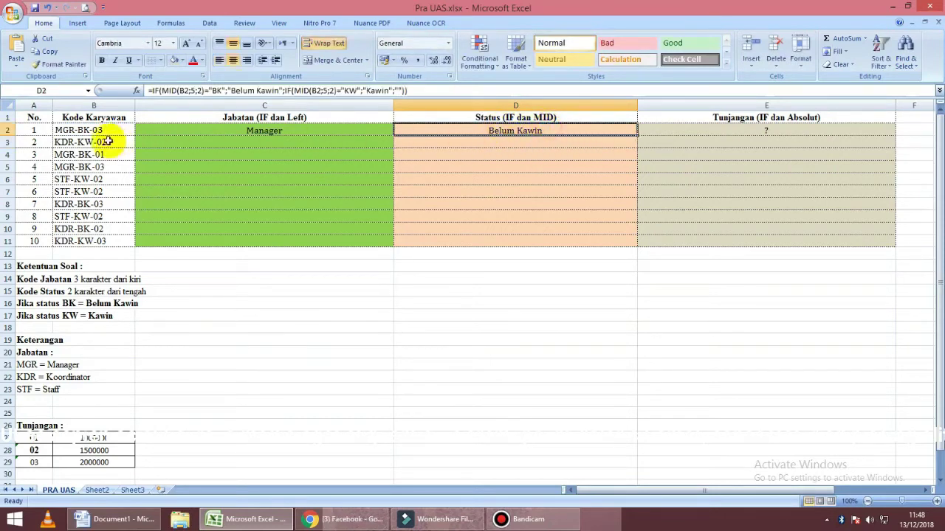
double_click(81, 130)
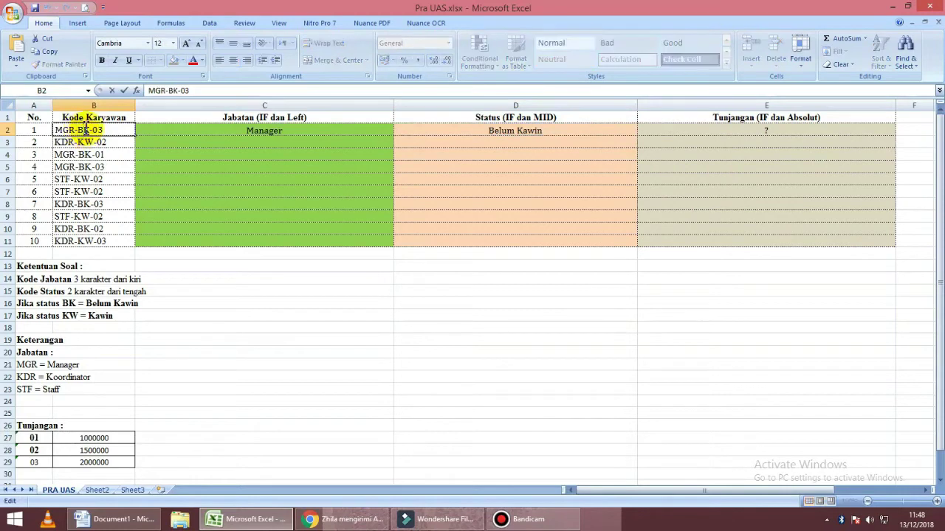
double_click(84, 131)
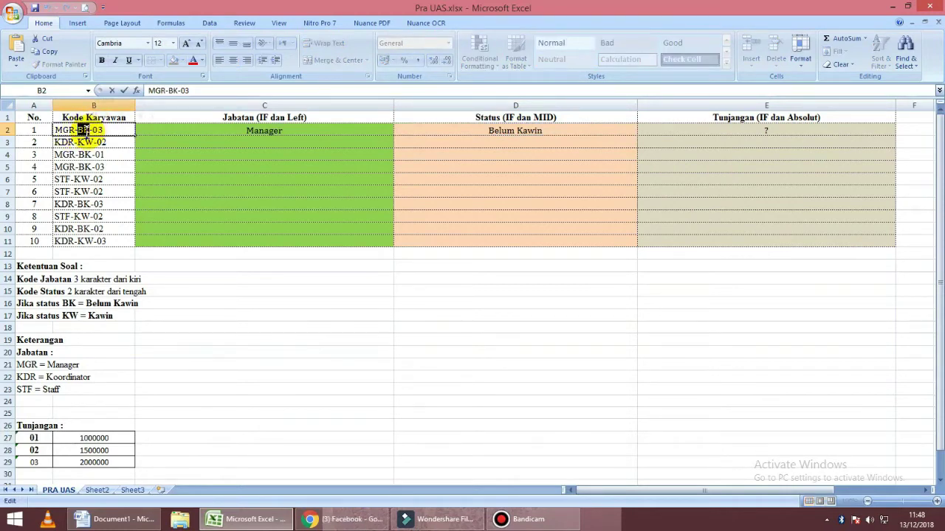
key(Return)
click(551, 132)
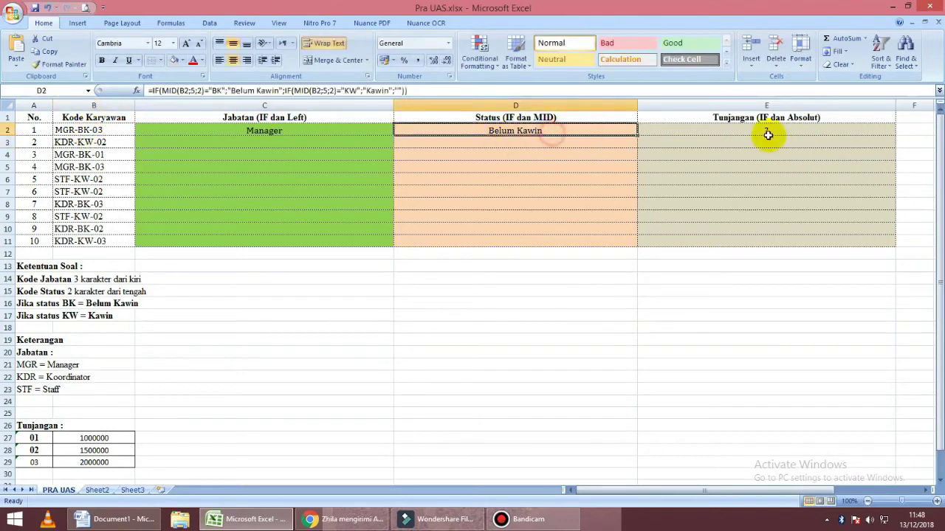
click(769, 130)
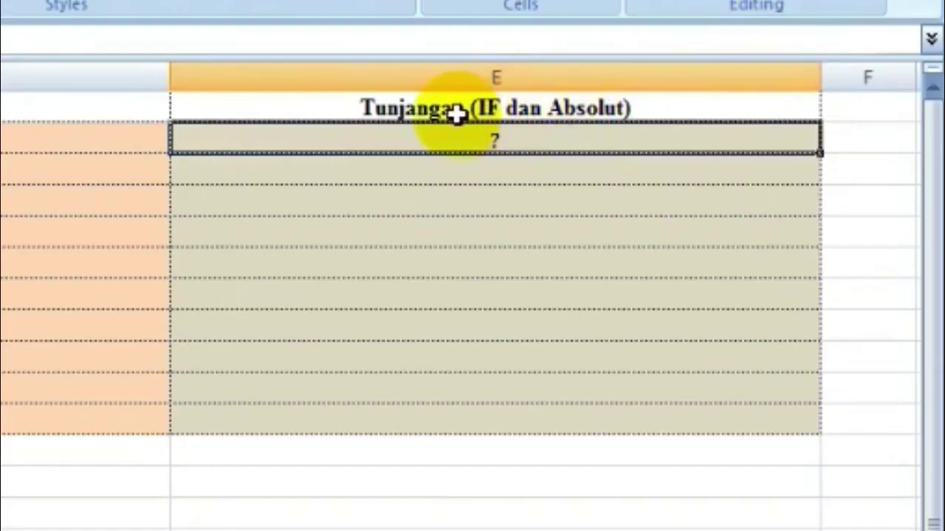
double_click(362, 107)
drag(362, 107, 631, 107)
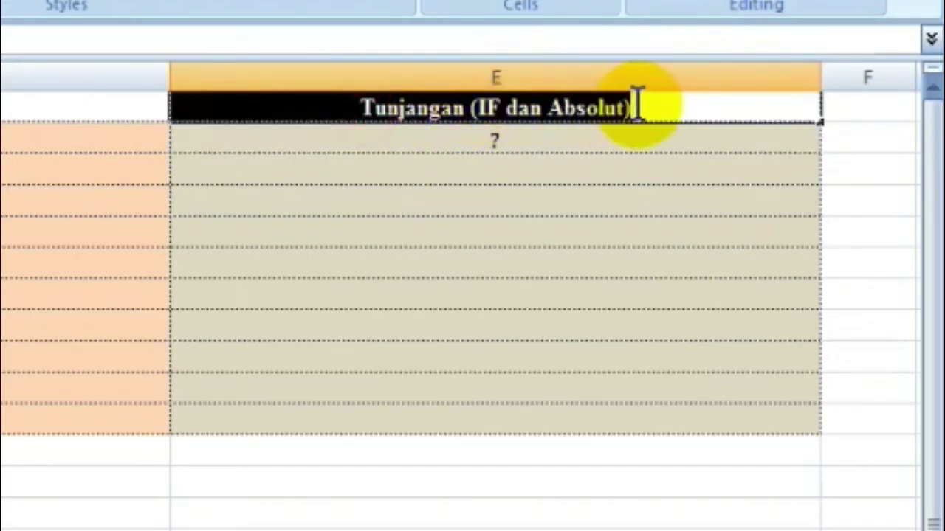
key(Return)
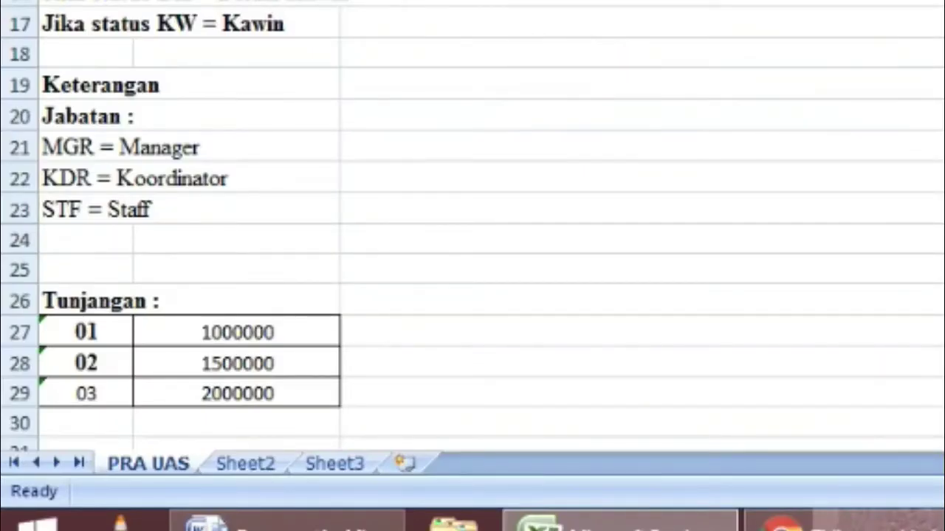
key(F2)
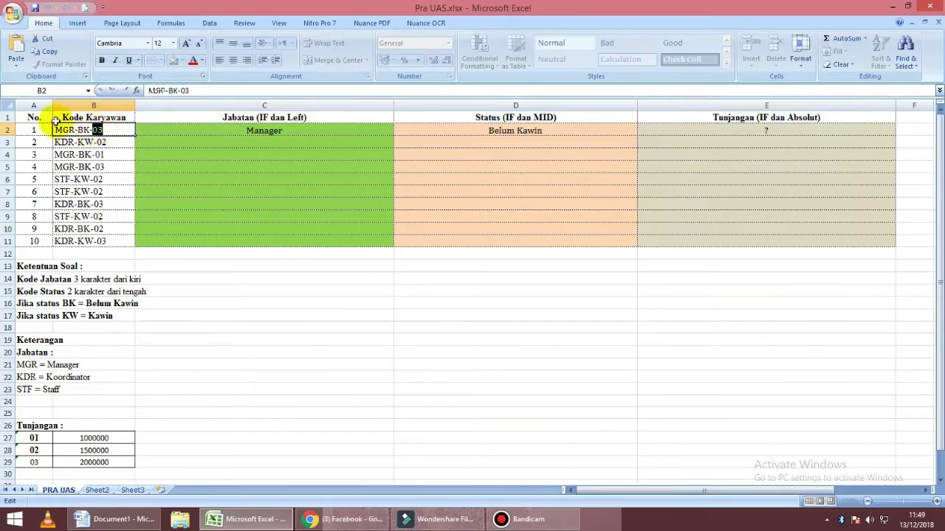
key(Return)
click(31, 438)
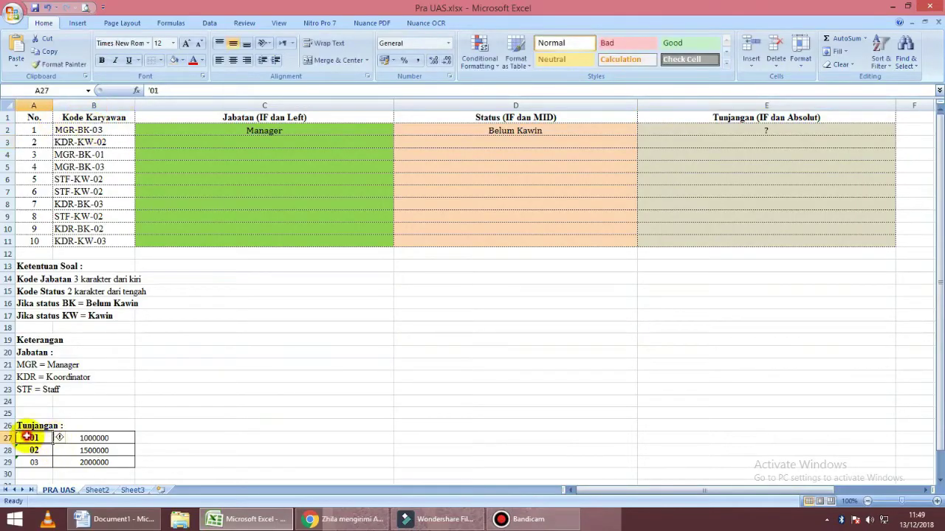
click(43, 449)
click(41, 461)
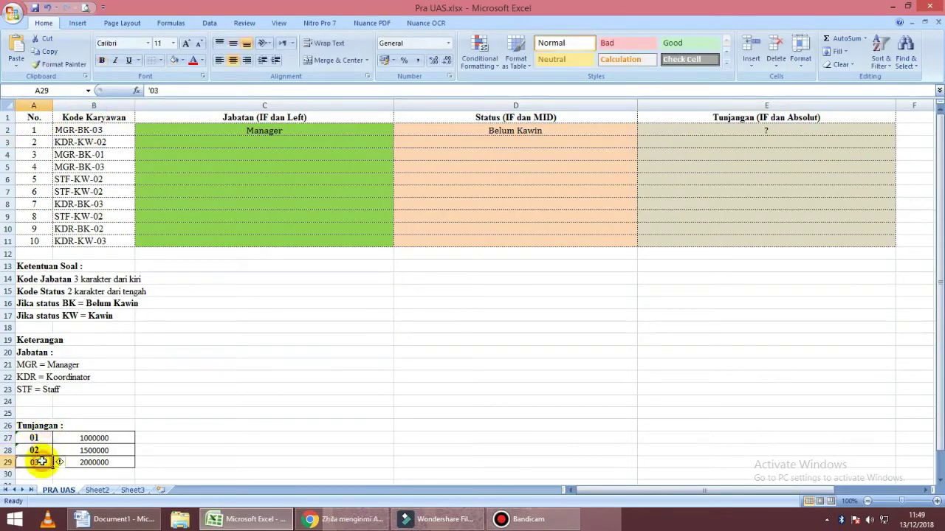
click(800, 128)
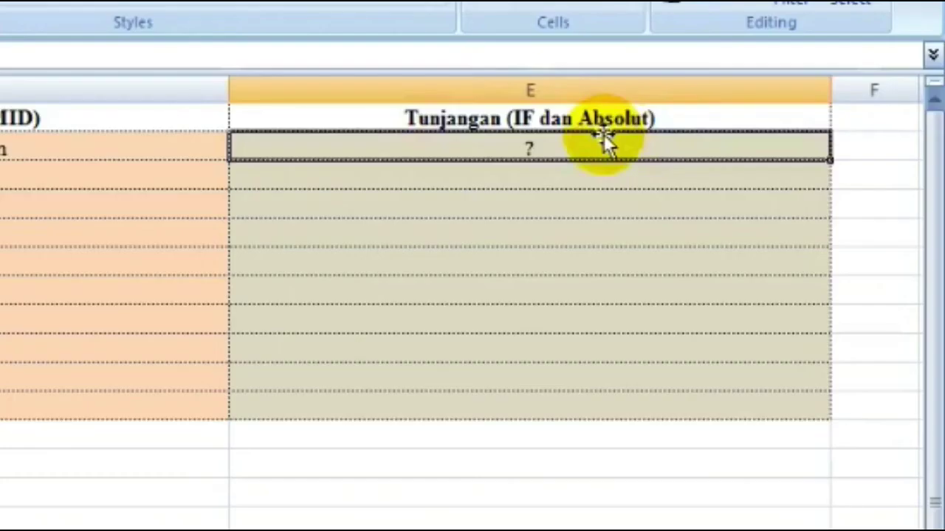
In E2, map RIGHT(B2;2) codes 01 to $B$27 and 02 to $B$28, then begin the 03 test.
text(=)
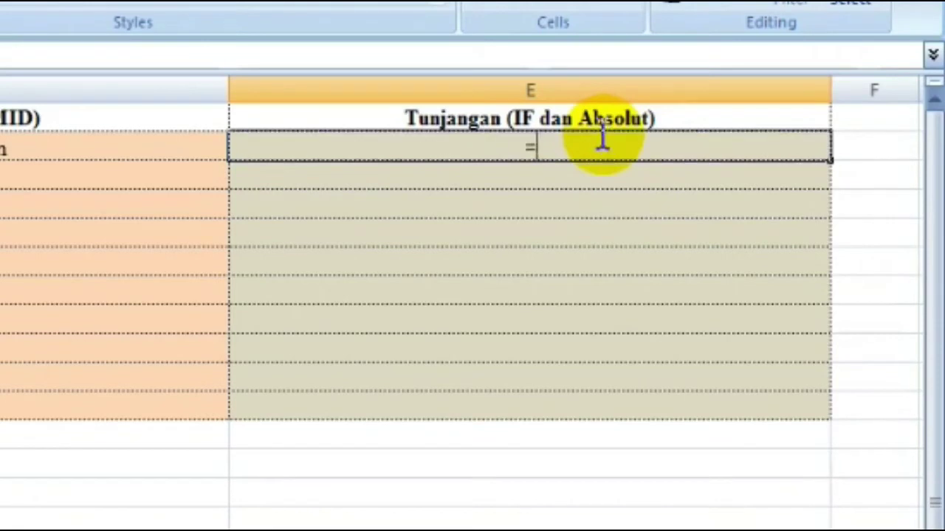
text(if)
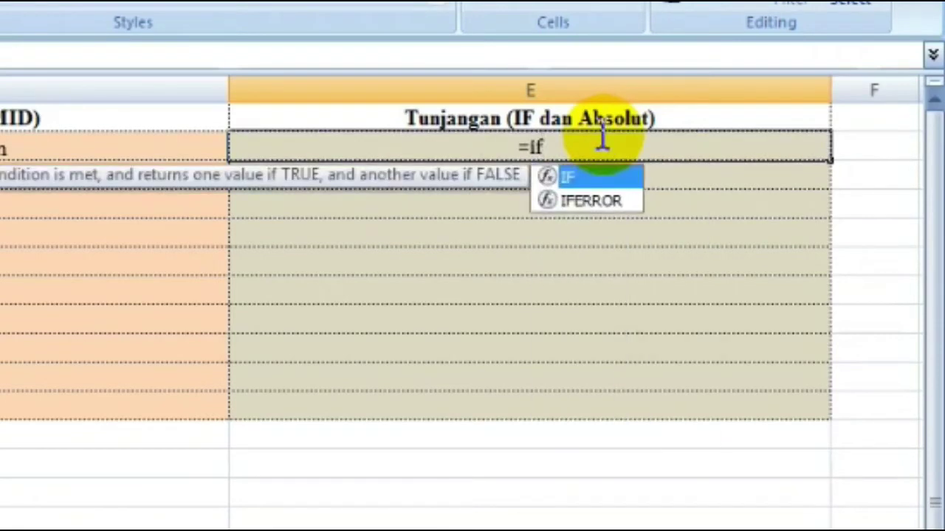
text(()
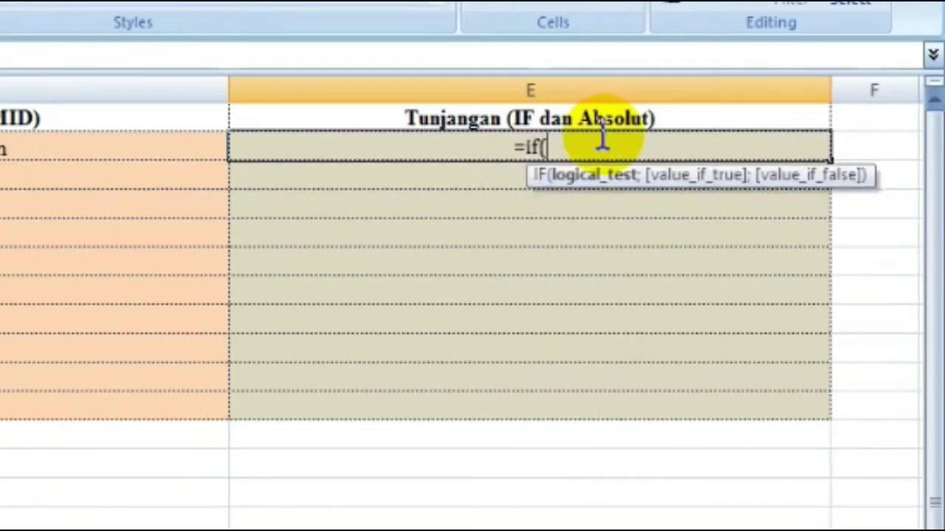
text(right)
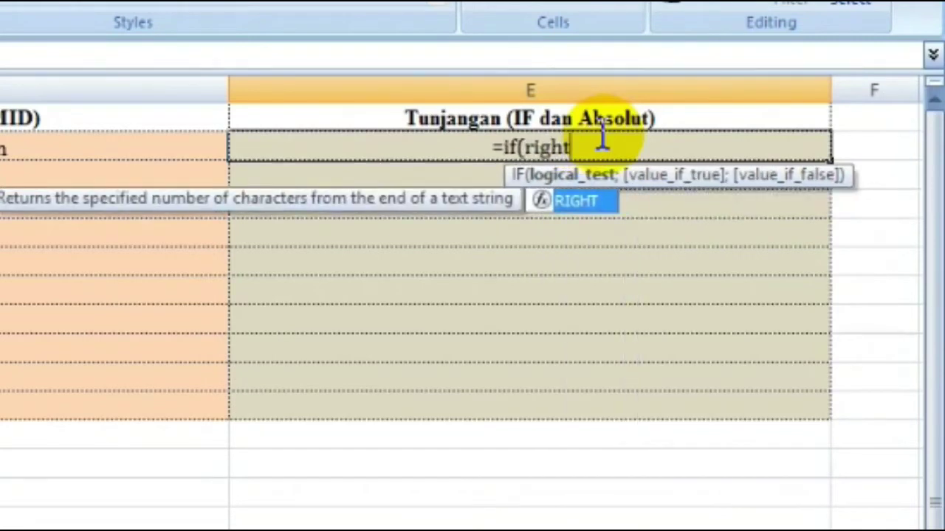
text(()
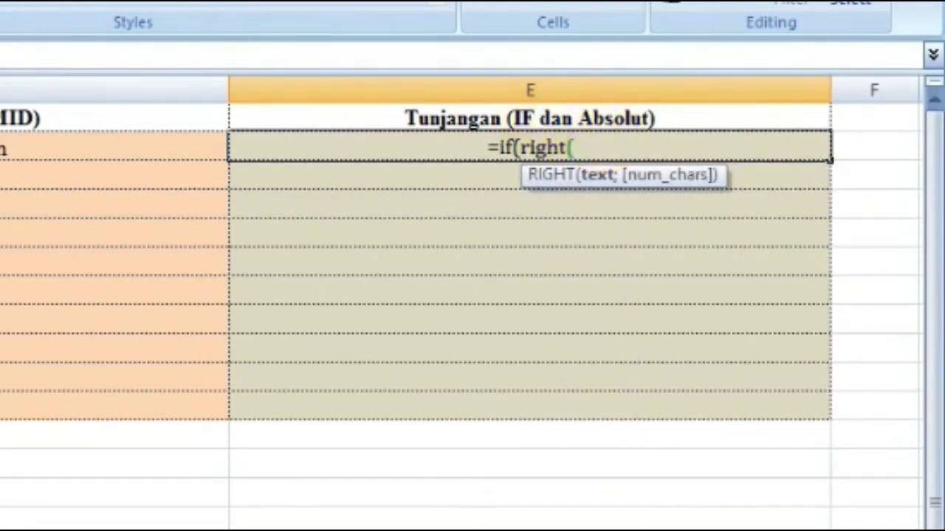
text(B2)
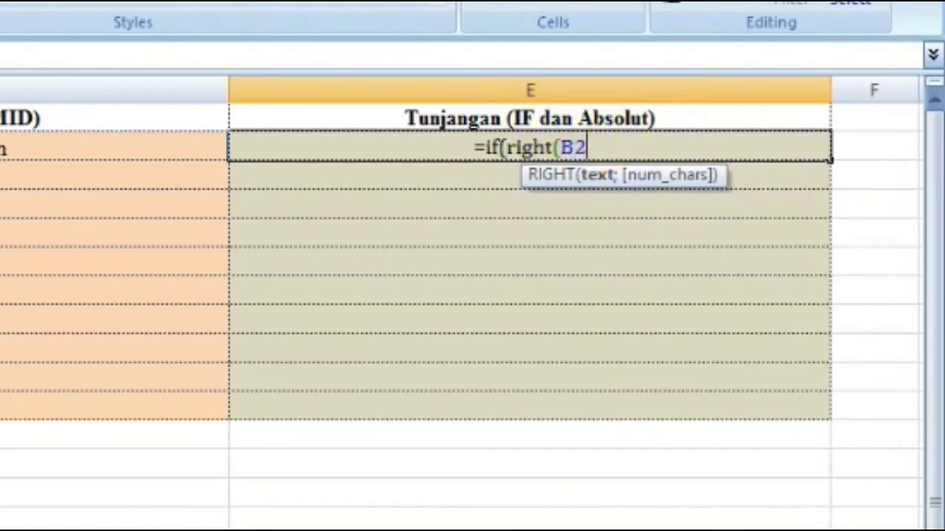
text(;2))
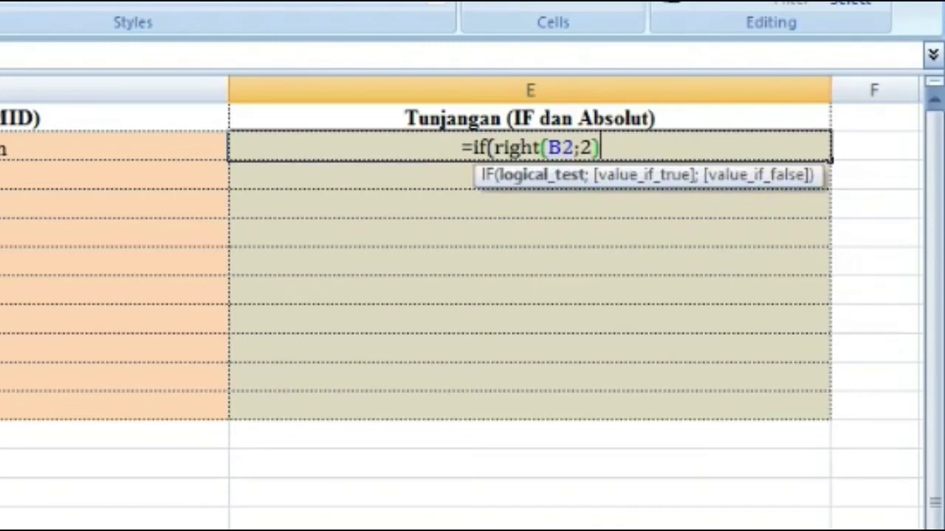
text(=)
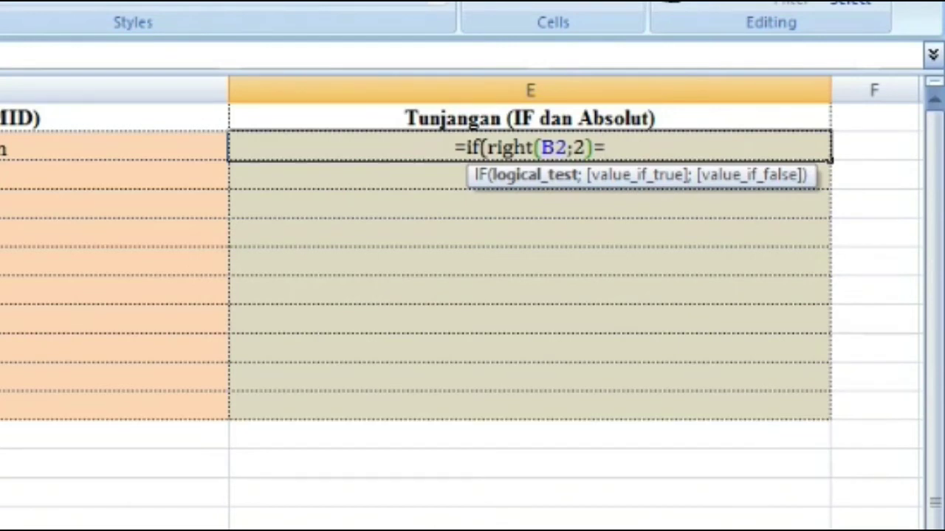
text("01)
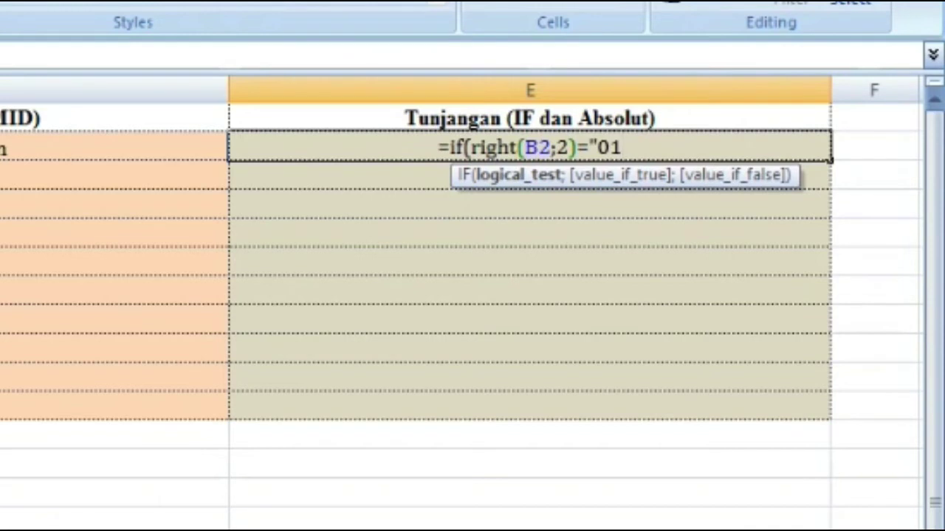
text(";)
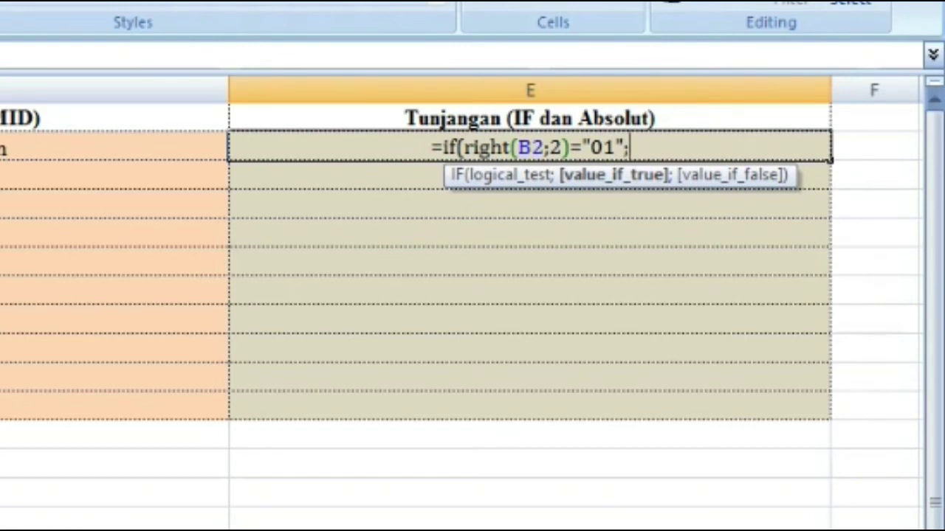
text(B27)
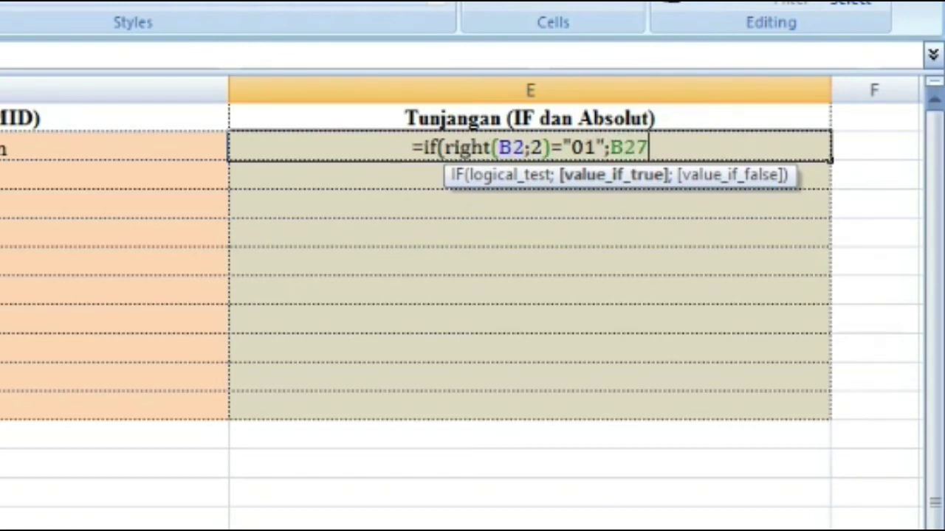
key(F4)
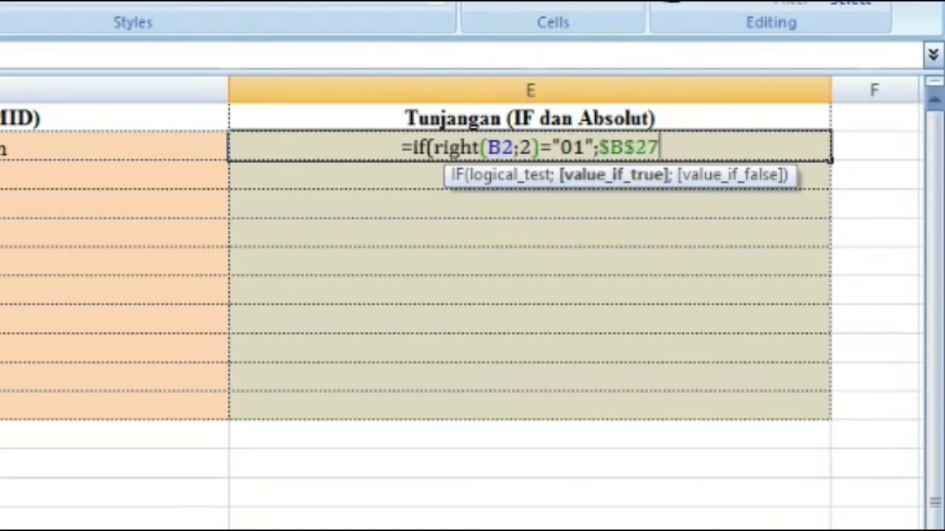
text(;)
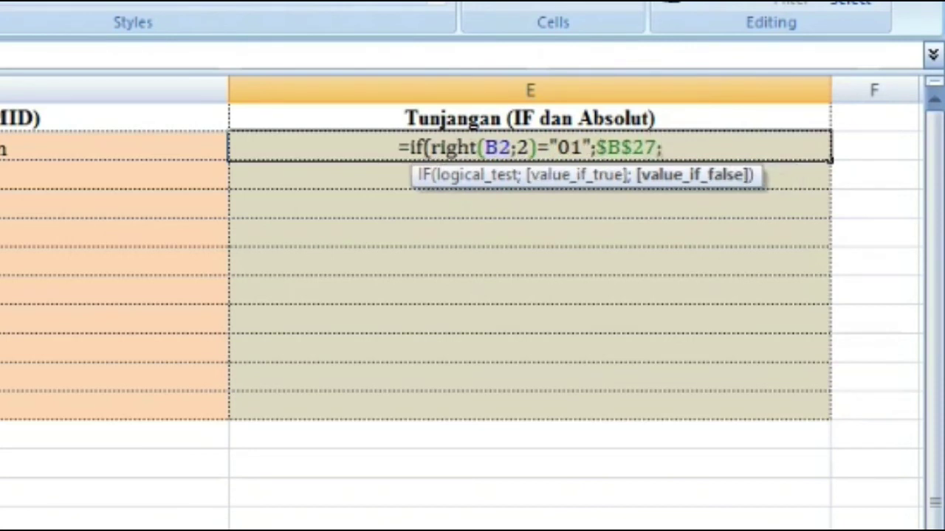
text(if)
text(()
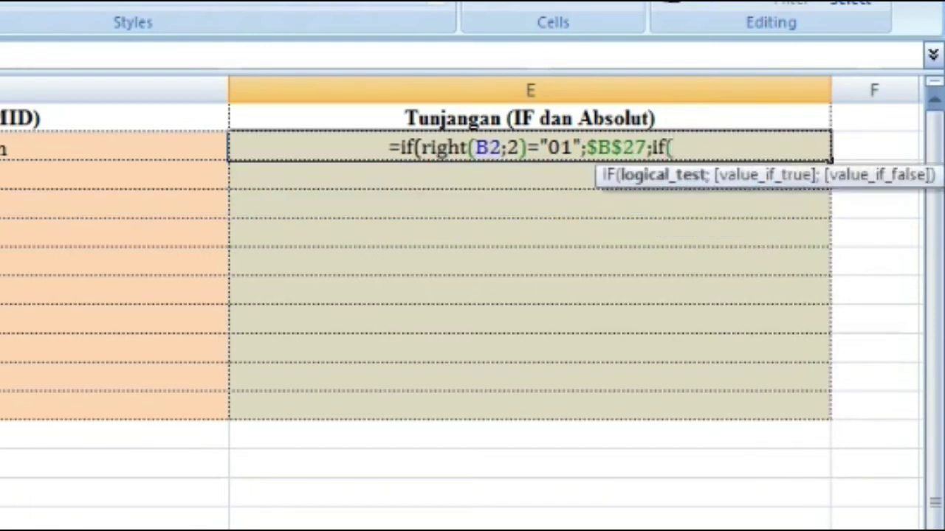
text(rig)
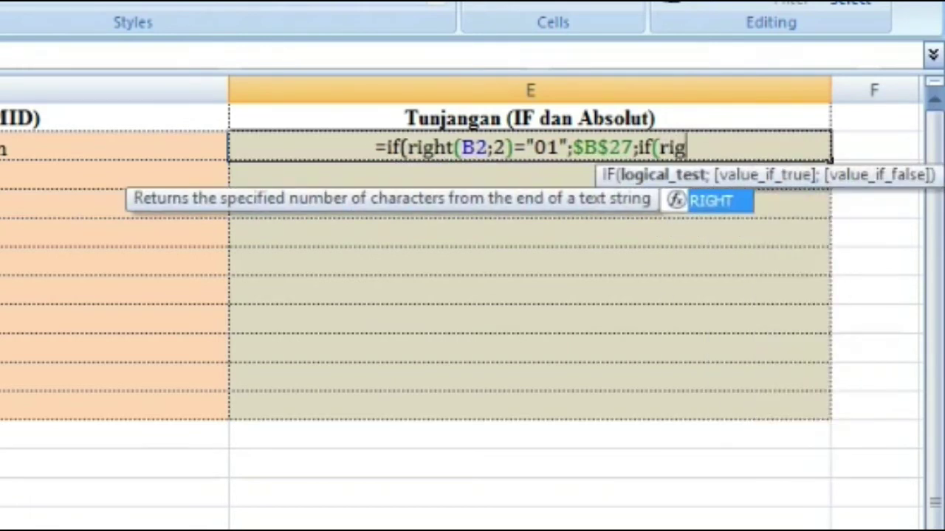
text(ht()
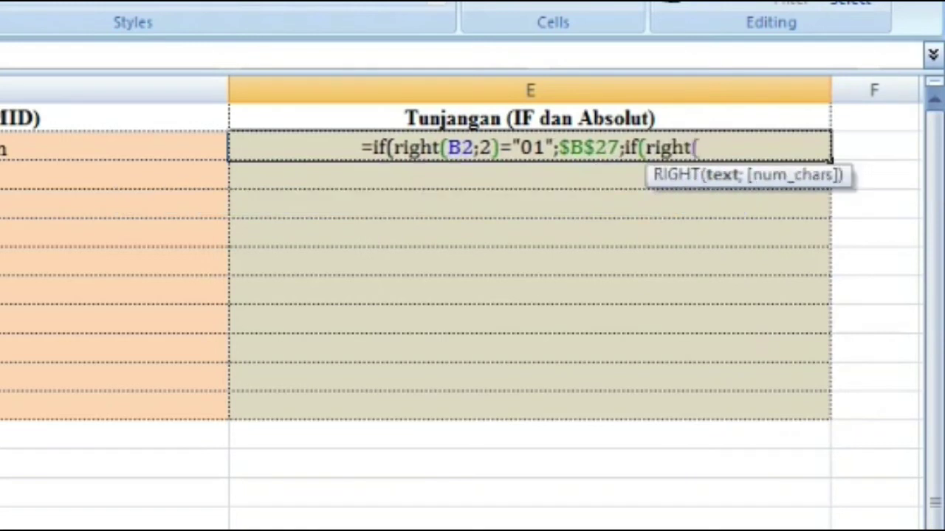
text(B2)
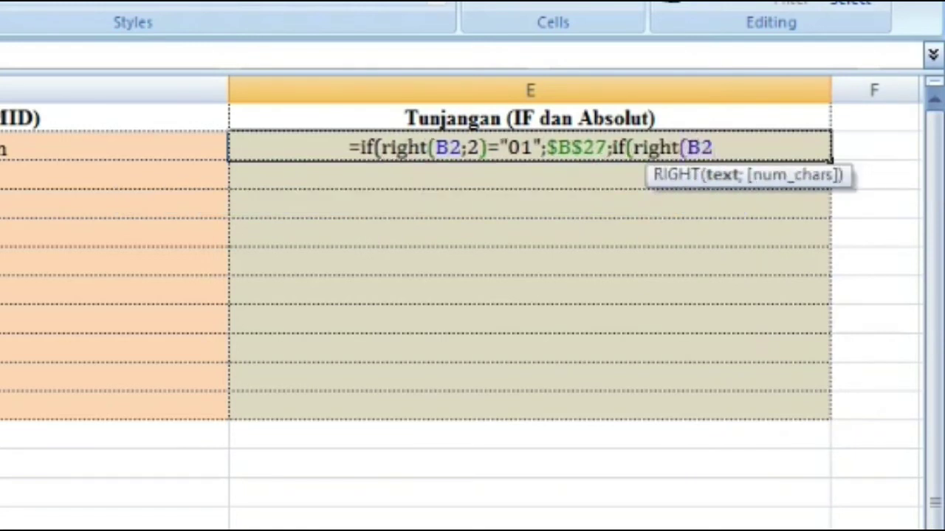
text(;)
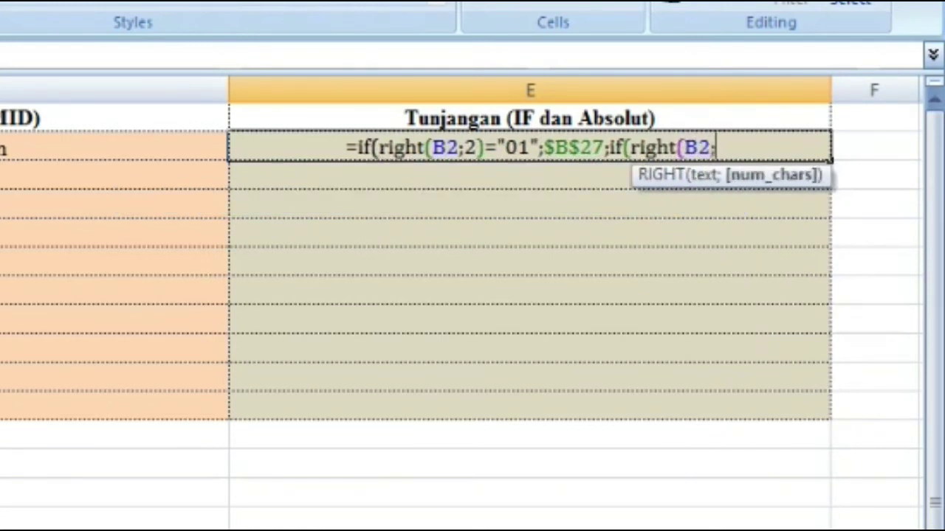
text(2)
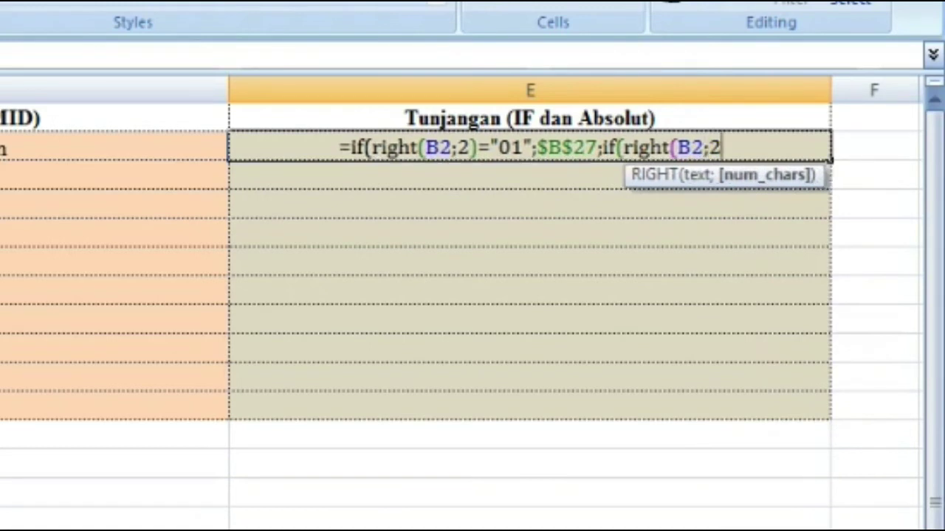
text())
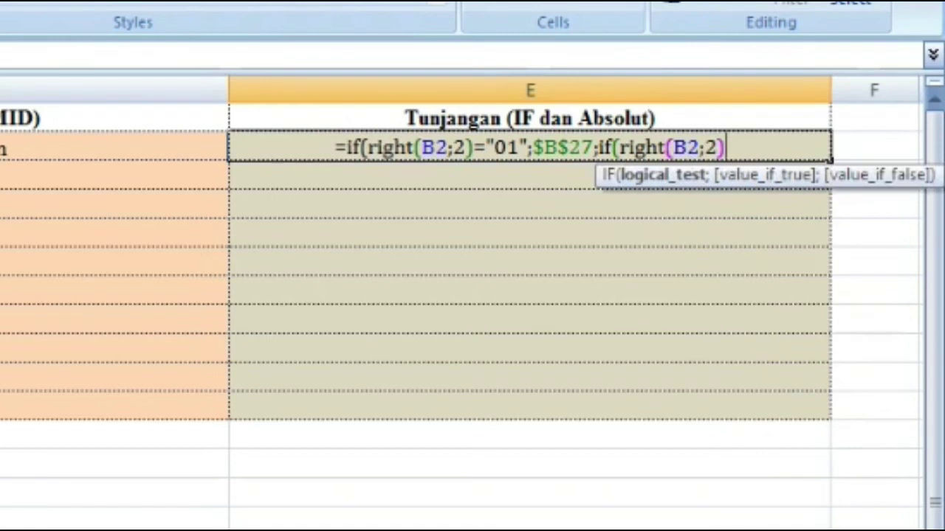
text(=)
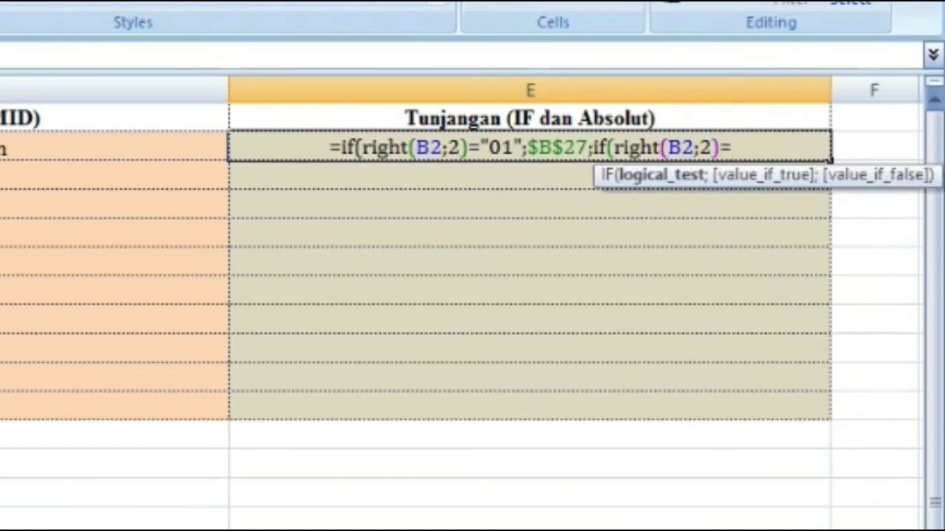
text(")
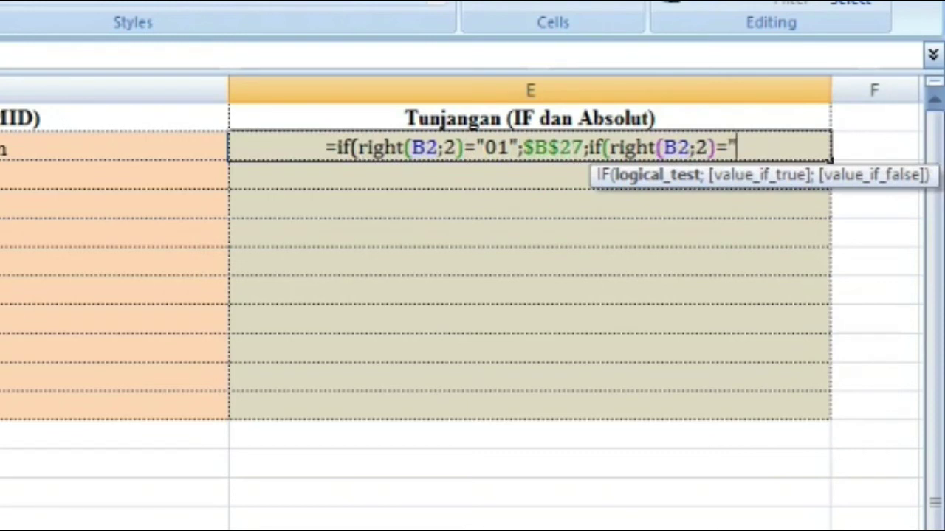
text(02")
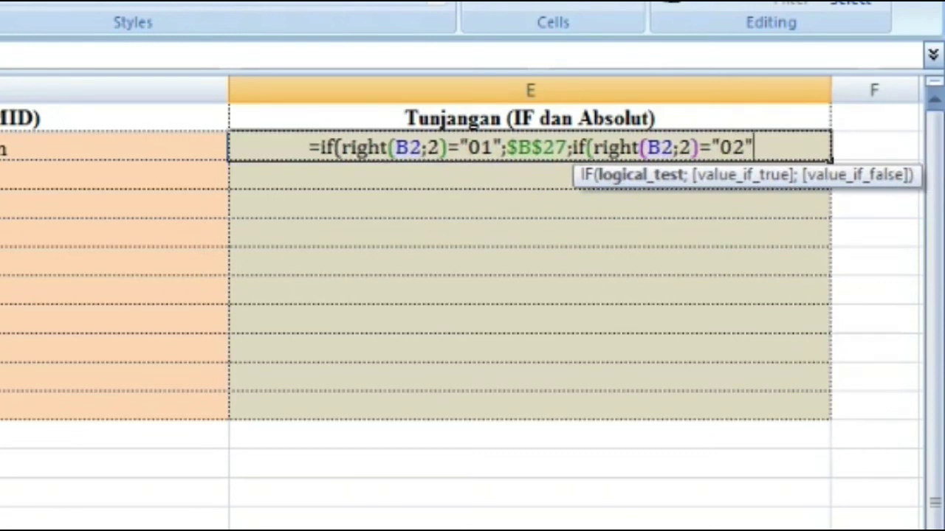
text(;)
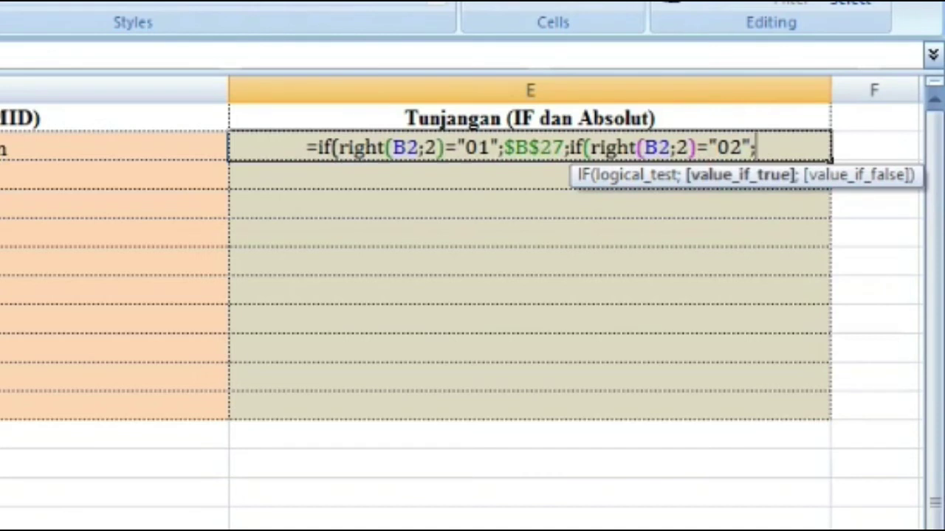
text(B28)
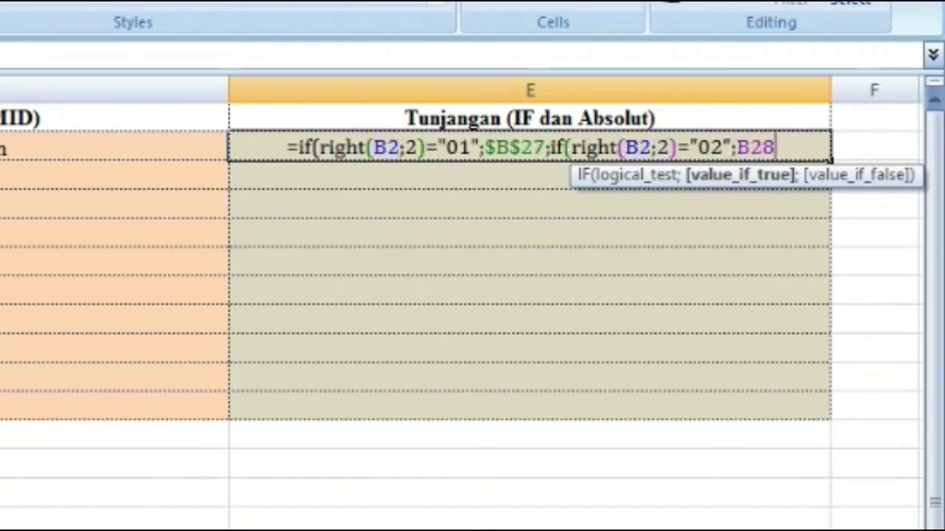
key(F4)
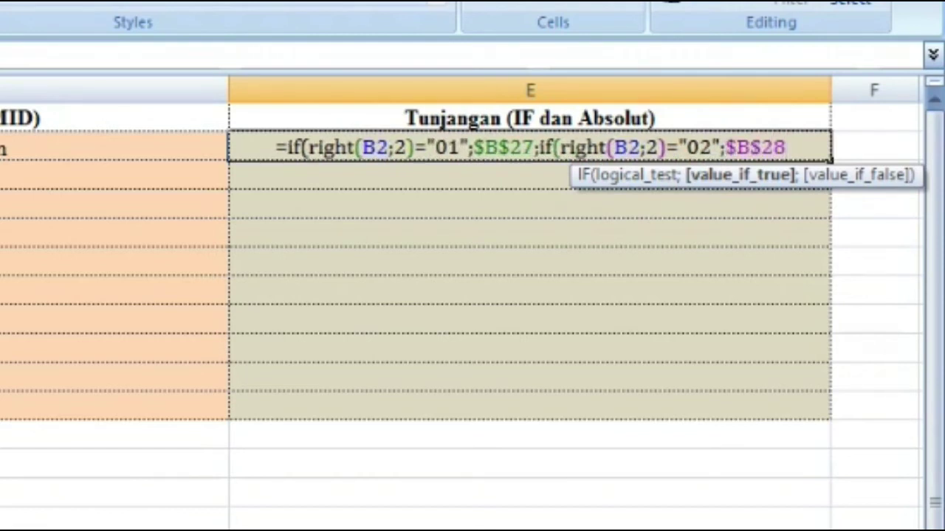
text(;)
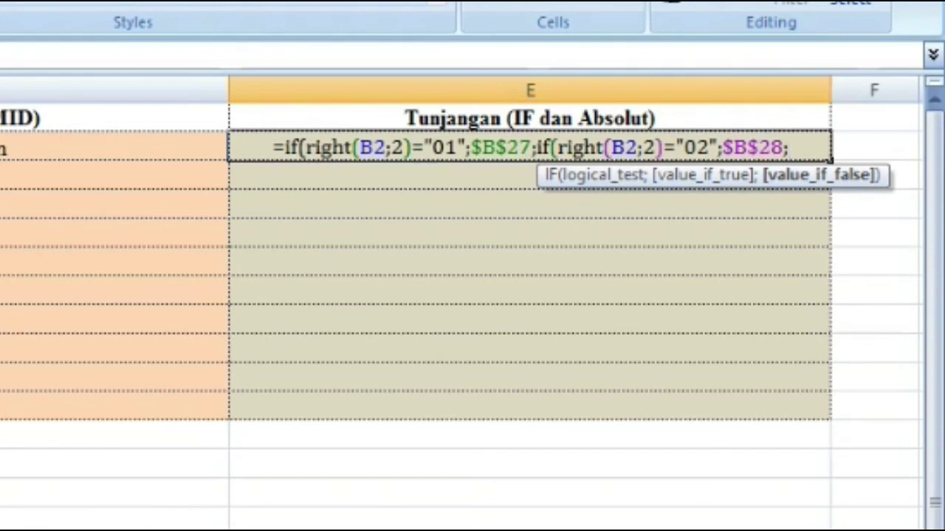
text(if()
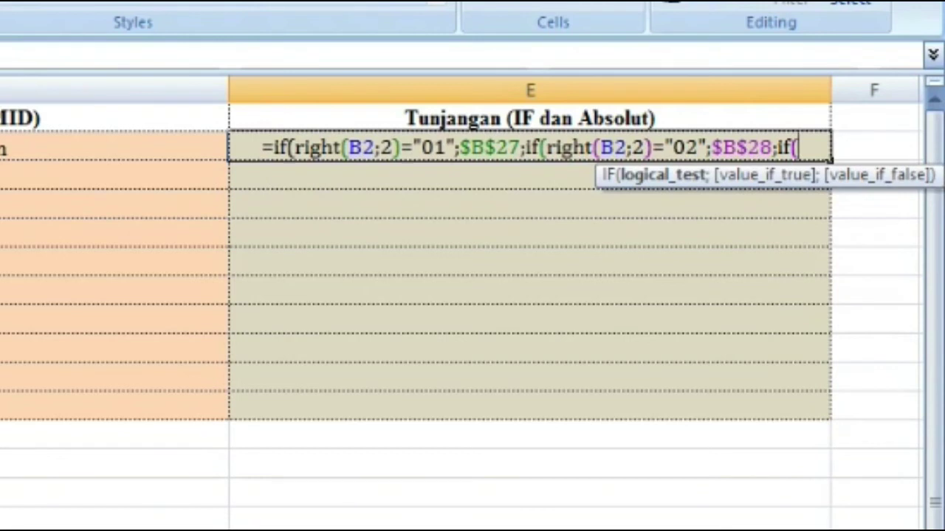
text(rig)
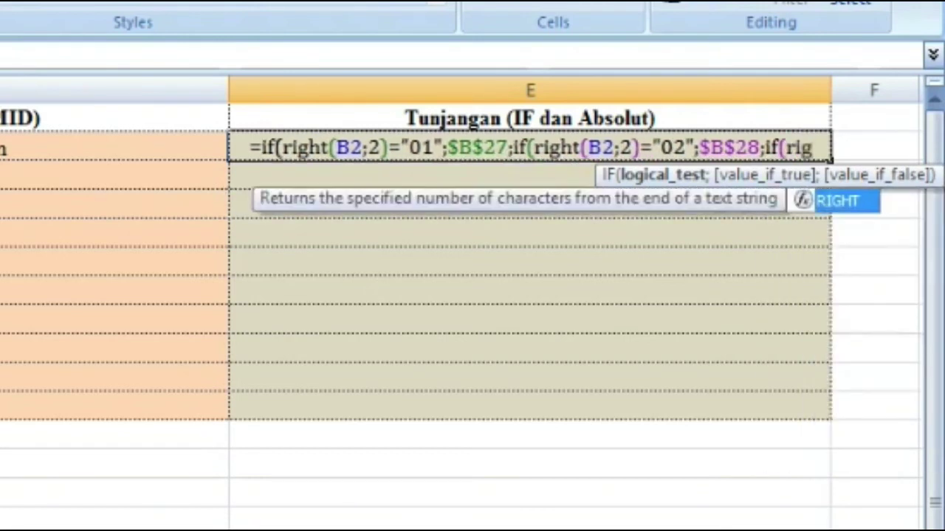
text(ht)
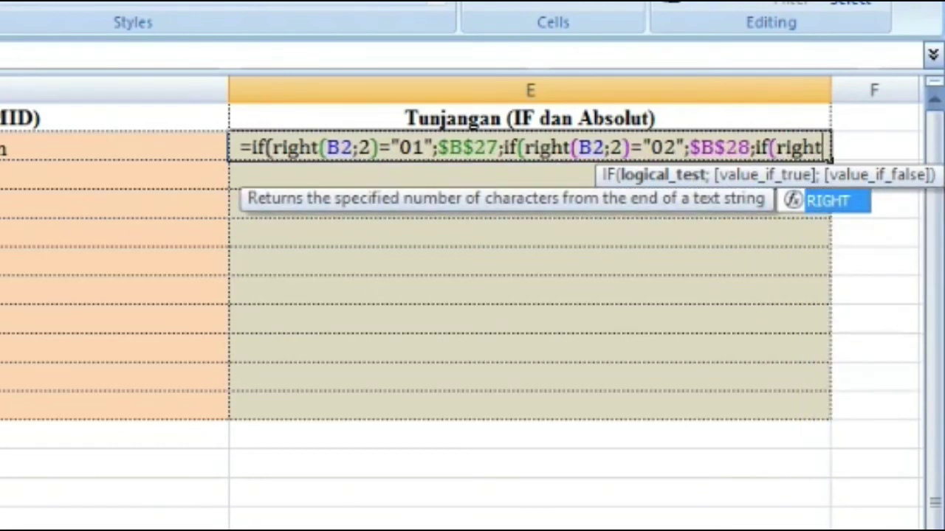
text(()
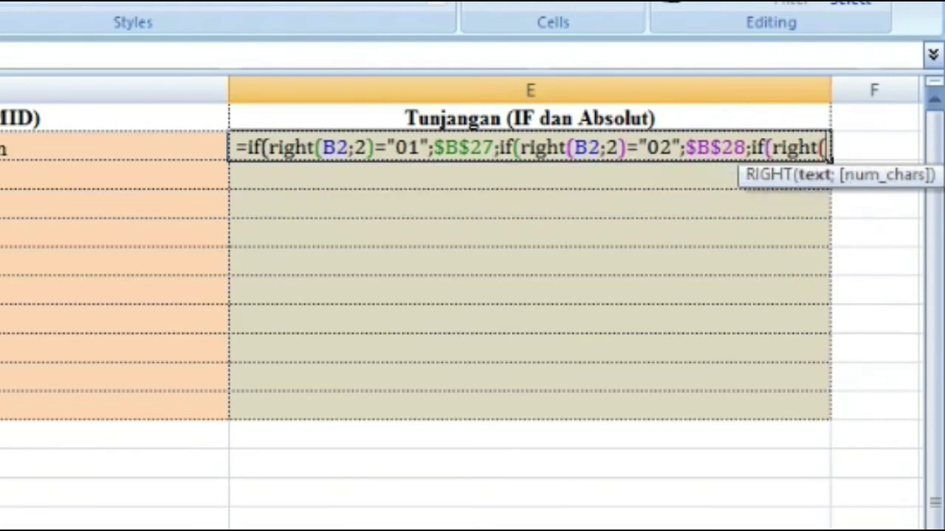
text(B2)
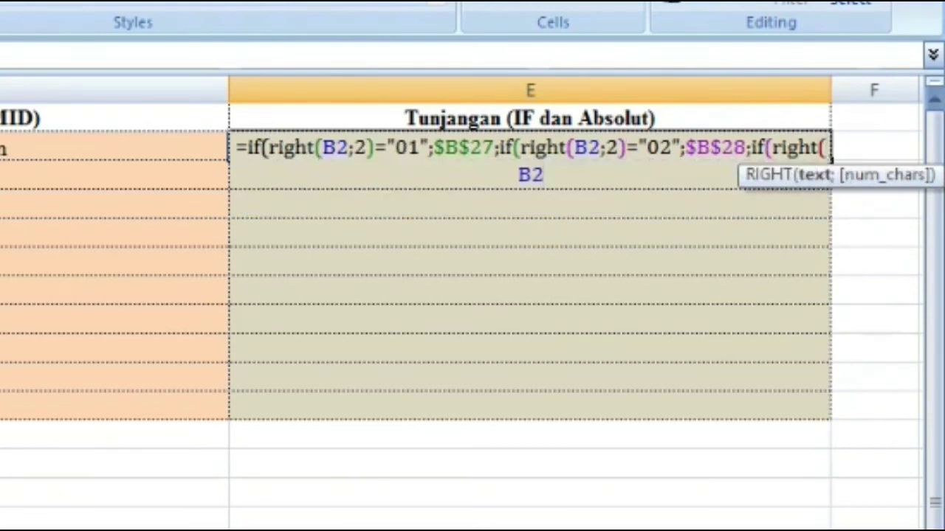
text(;)
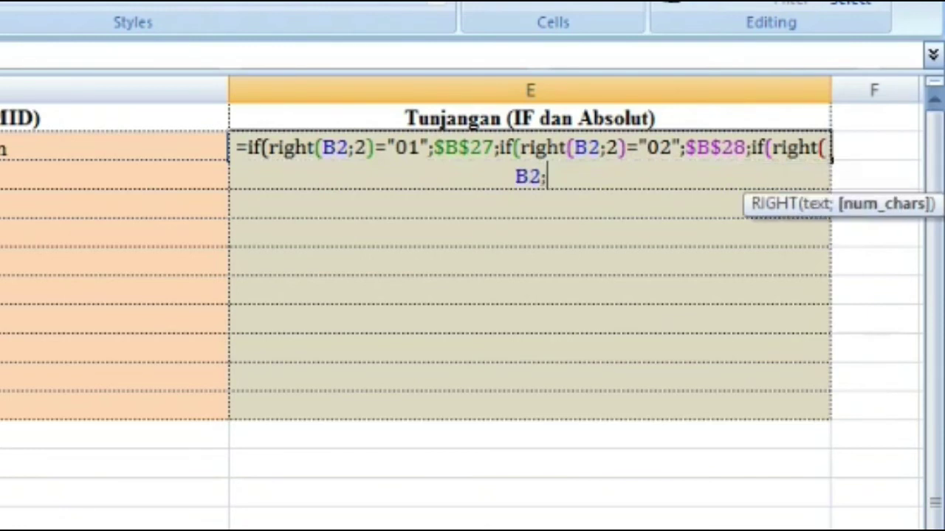
text(2)
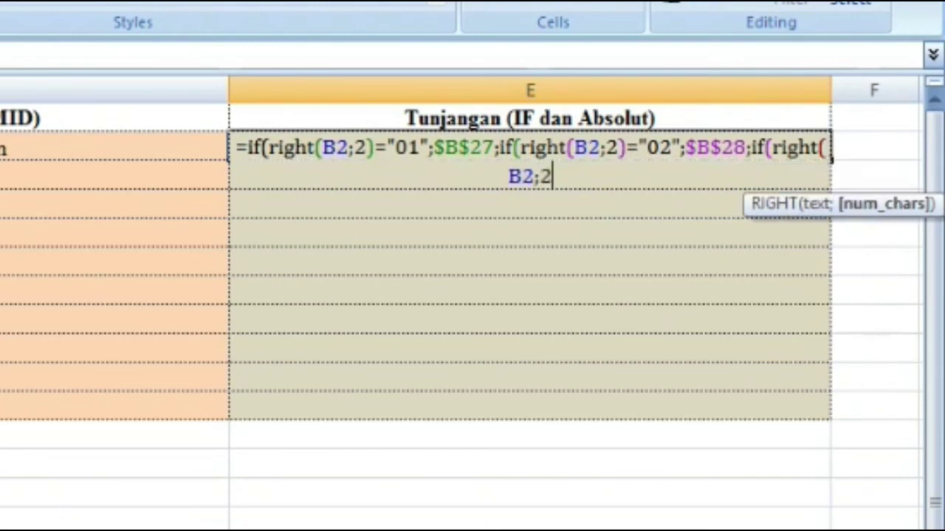
text())
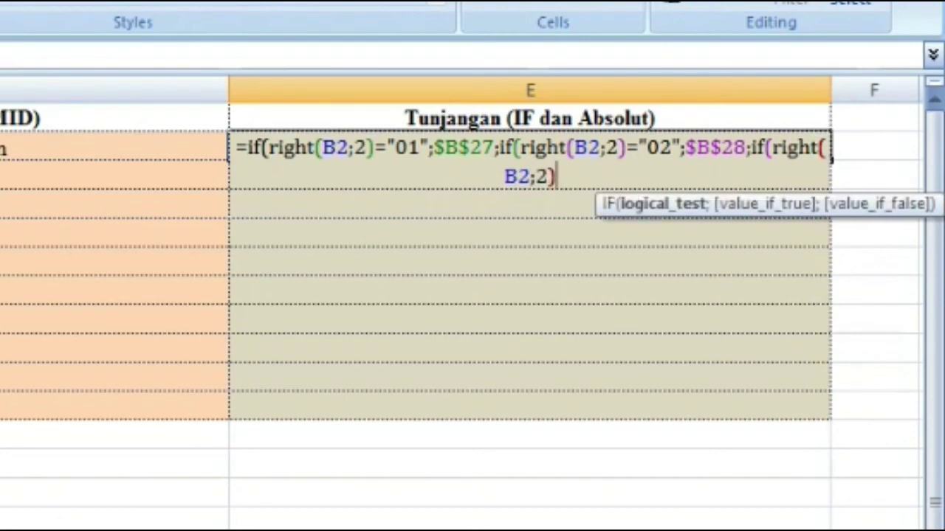
text(=)
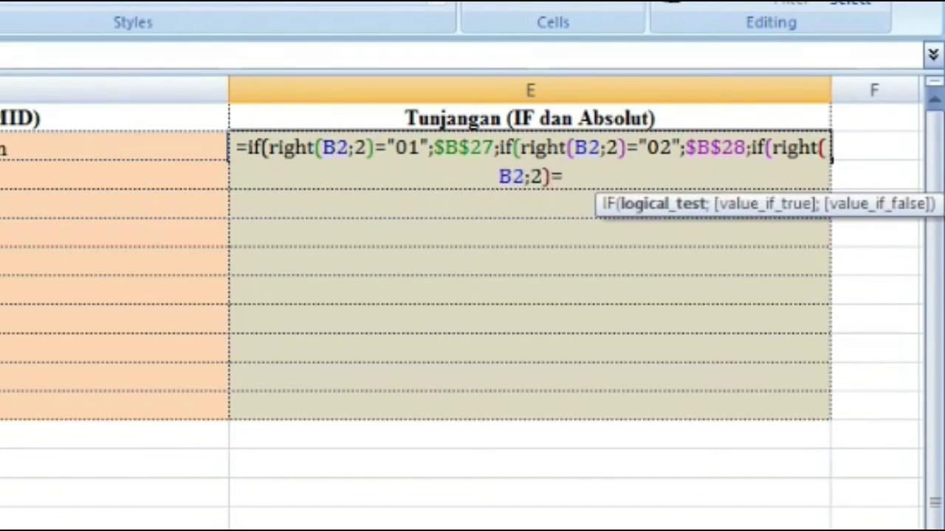
text(")
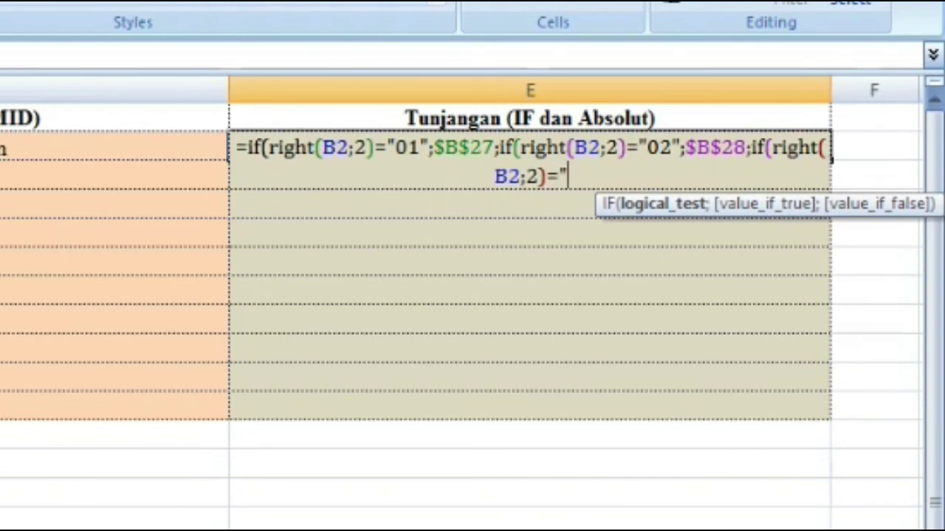
text(03")
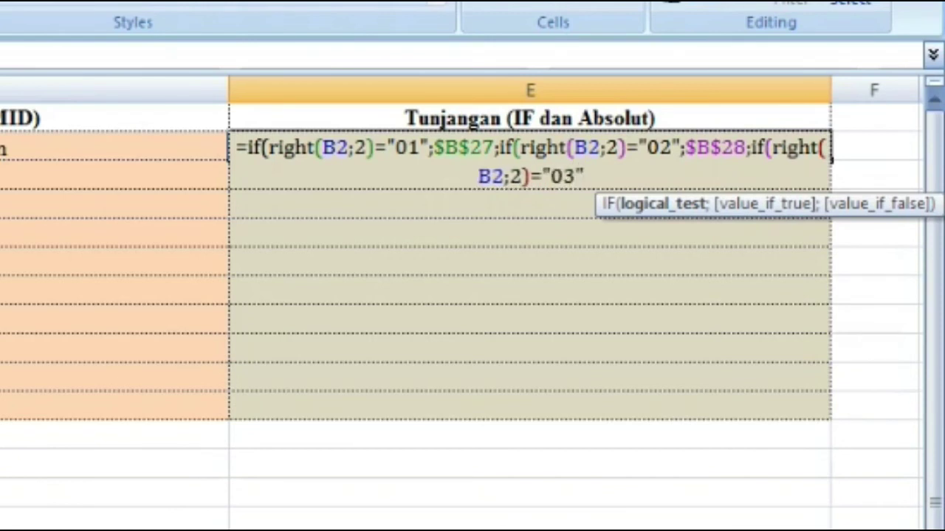
text(;)
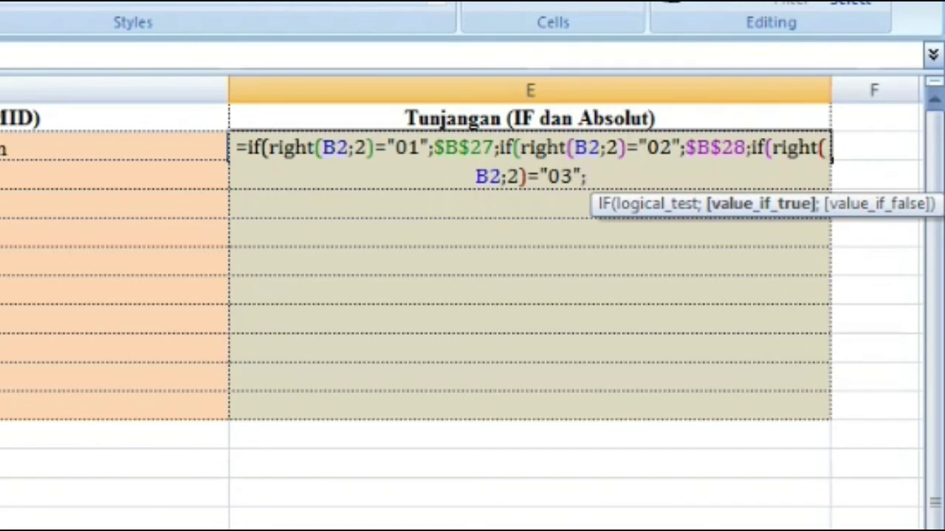
text(B29)
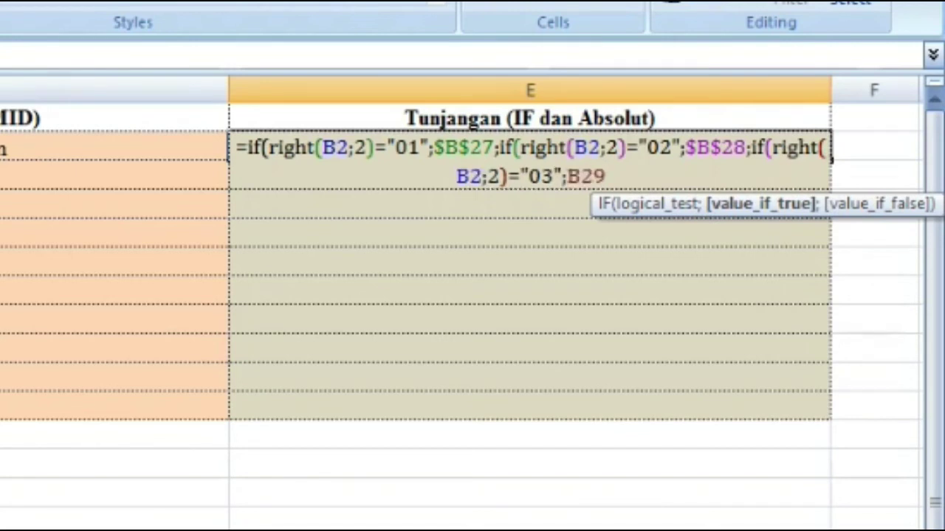
Lock B29 as $B$29 and close the formula with a "kode salah" fallback.
key(F4)
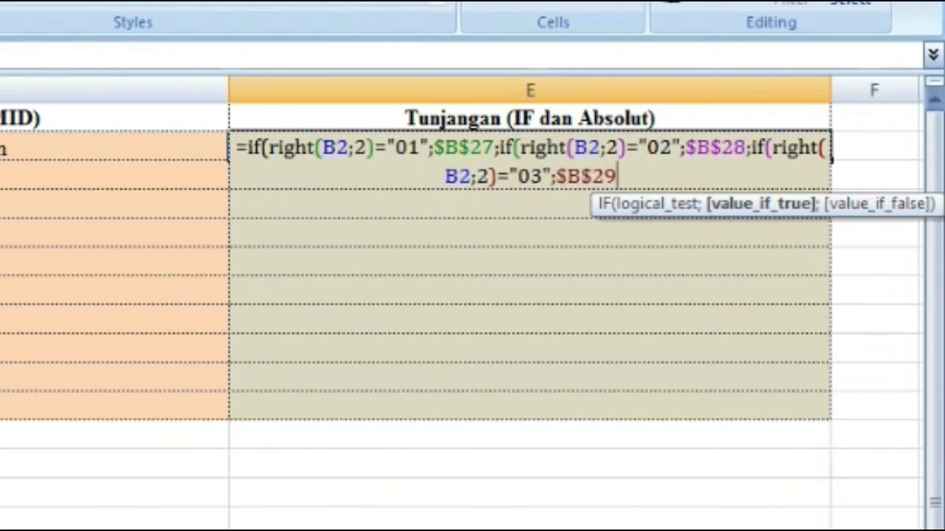
text(;)
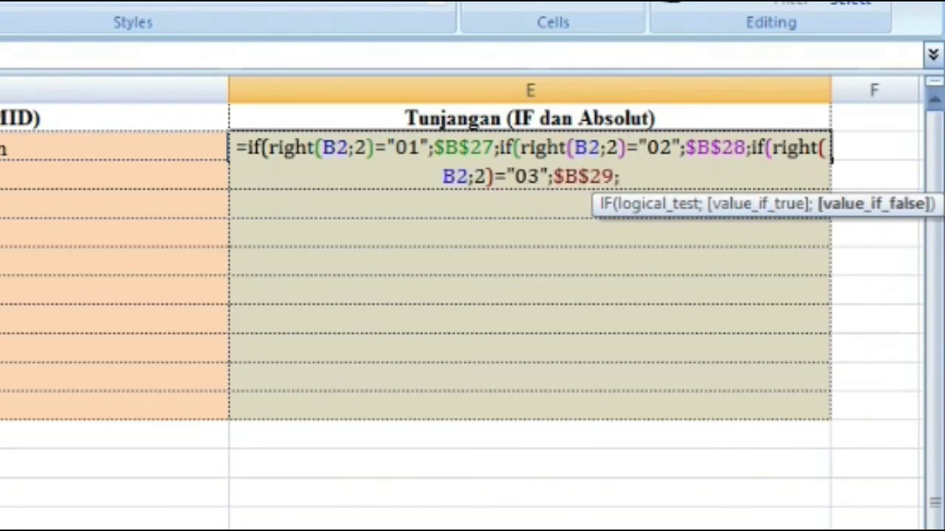
text(")
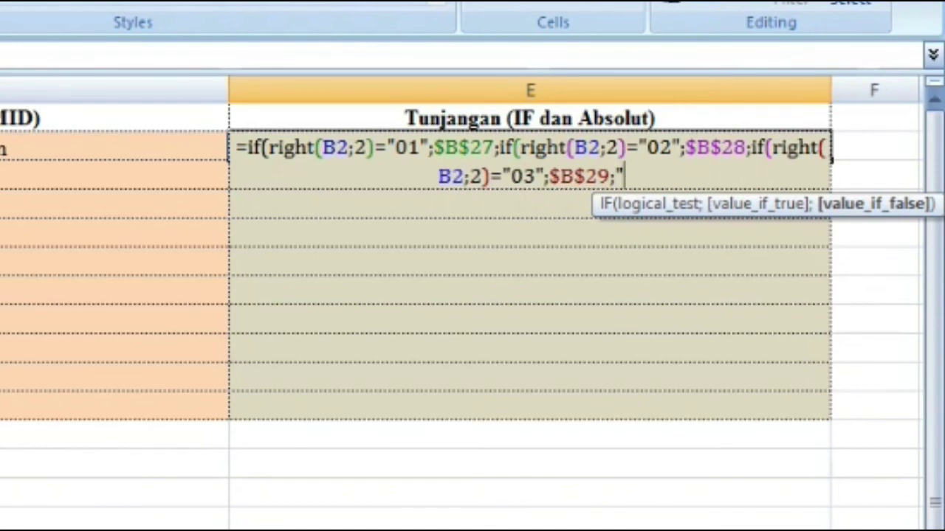
text(kode)
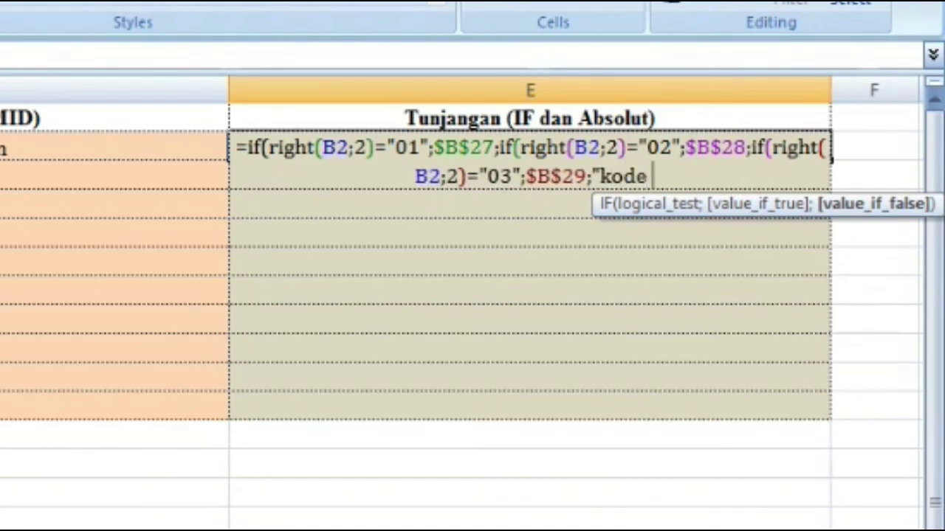
text( salah)
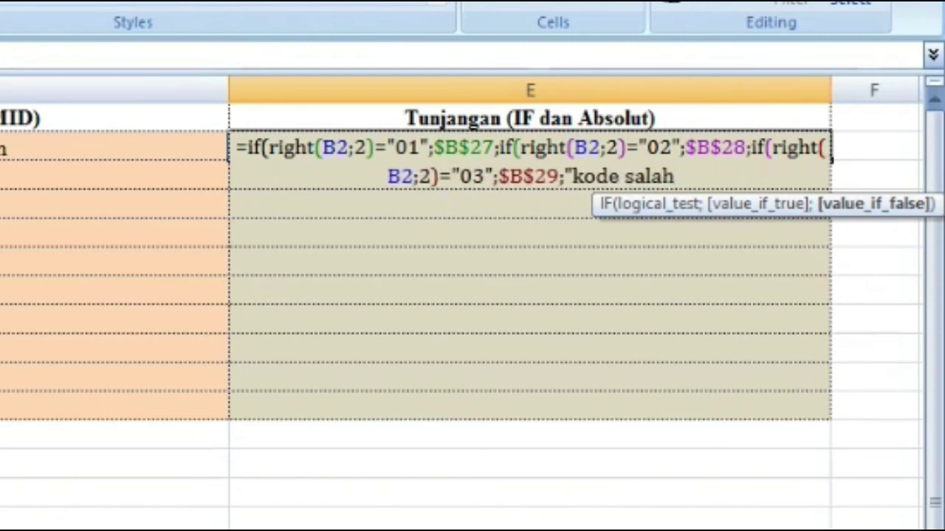
text(")
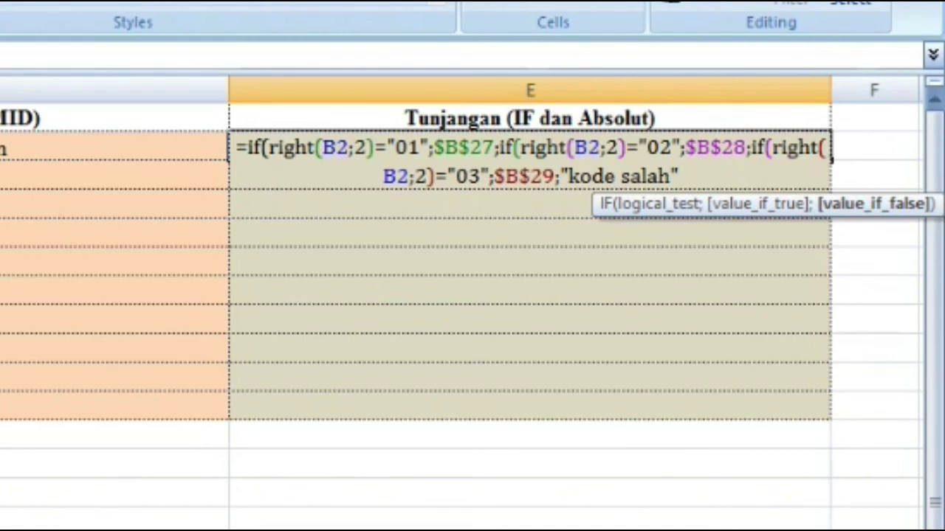
text())
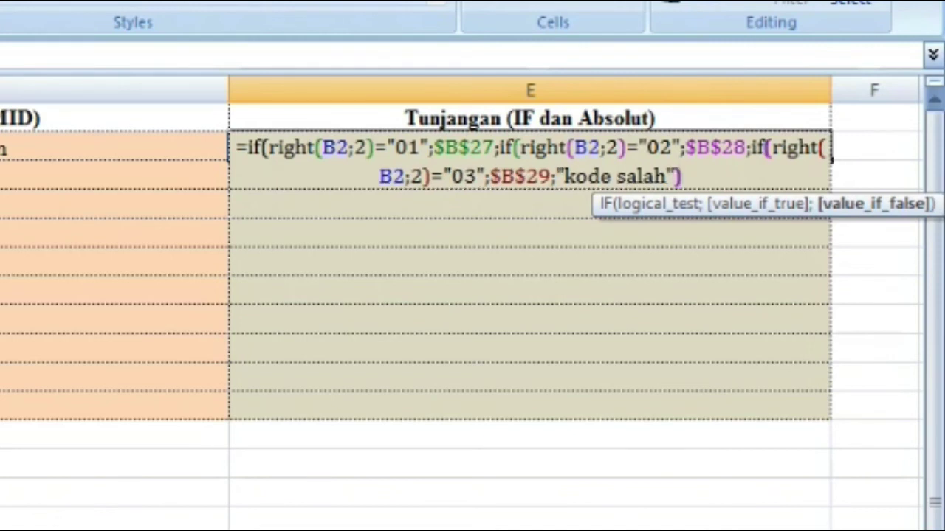
text()))
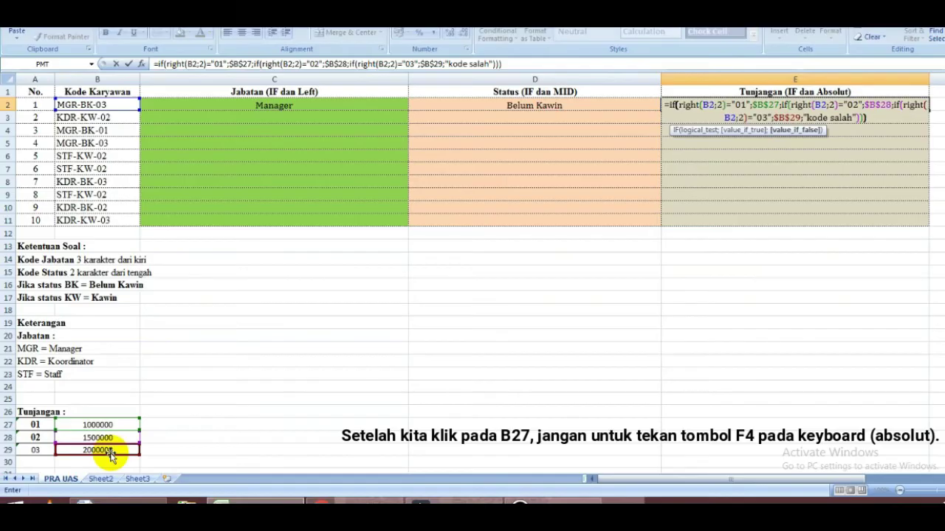
Enter the E2 allowance formula and format E2 as Accounting in Rp.
key(Return)
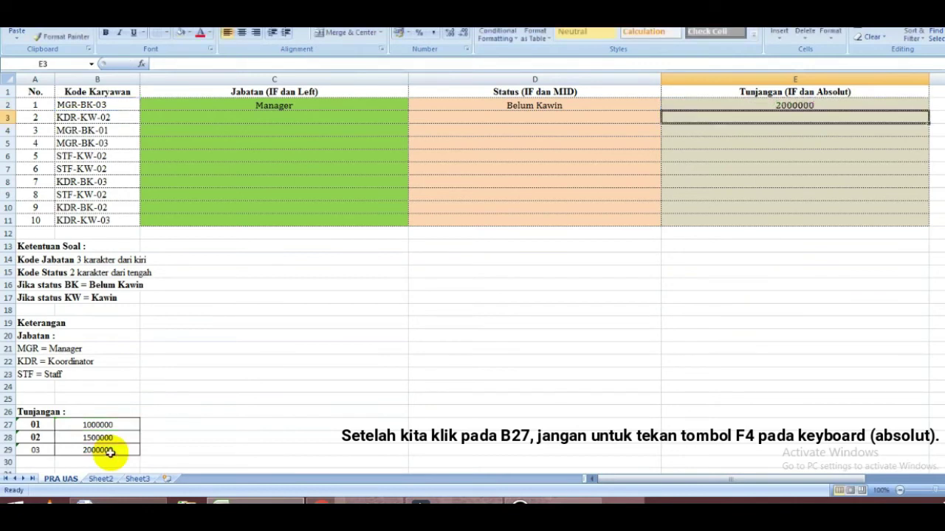
click(779, 105)
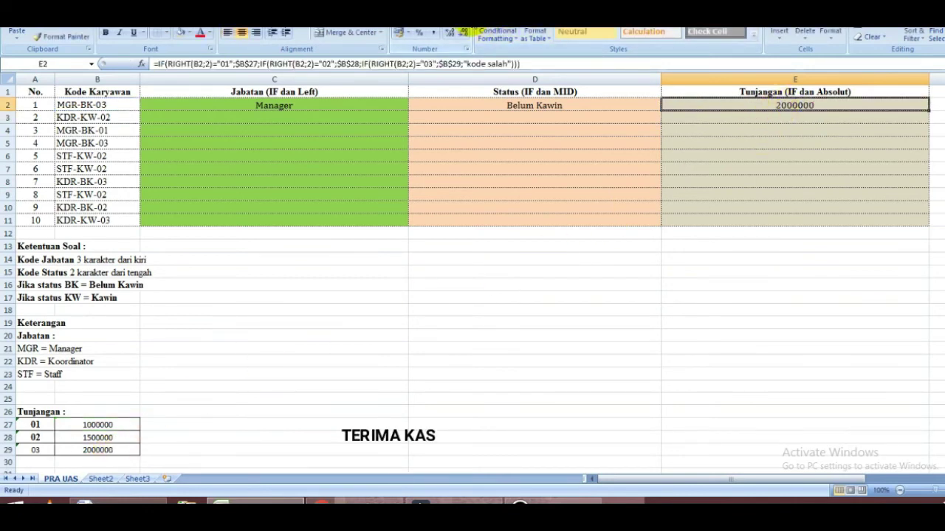
click(467, 28)
click(439, 118)
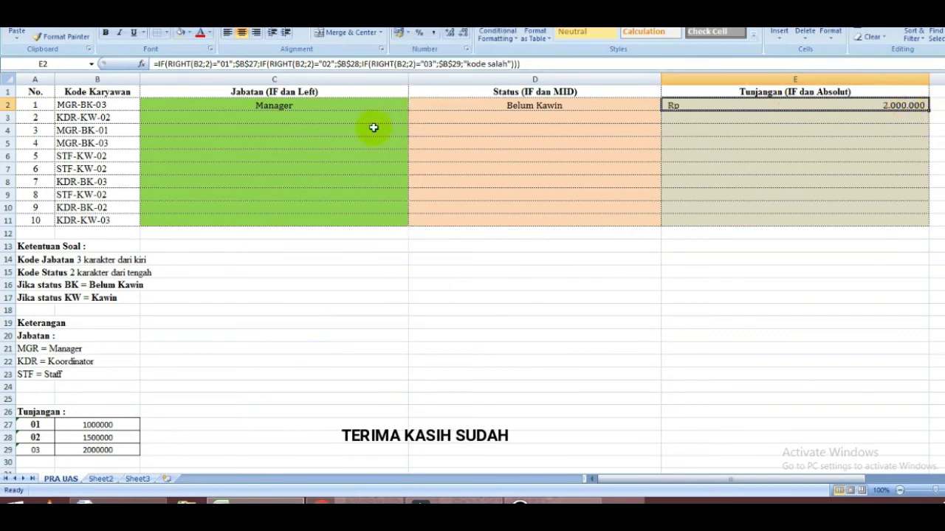
Copy the C2:E2 formulas and paste them into rows 3 through 11.
drag(270, 104, 911, 103)
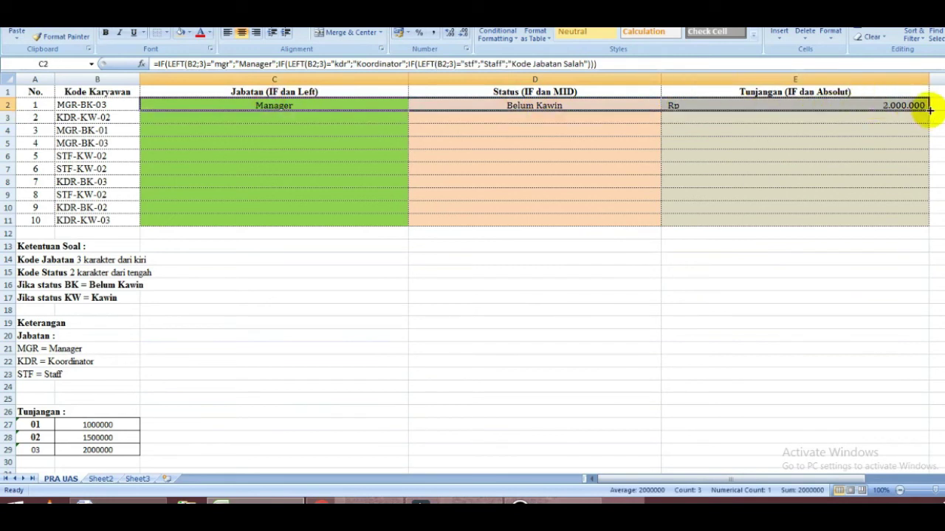
right_click(448, 103)
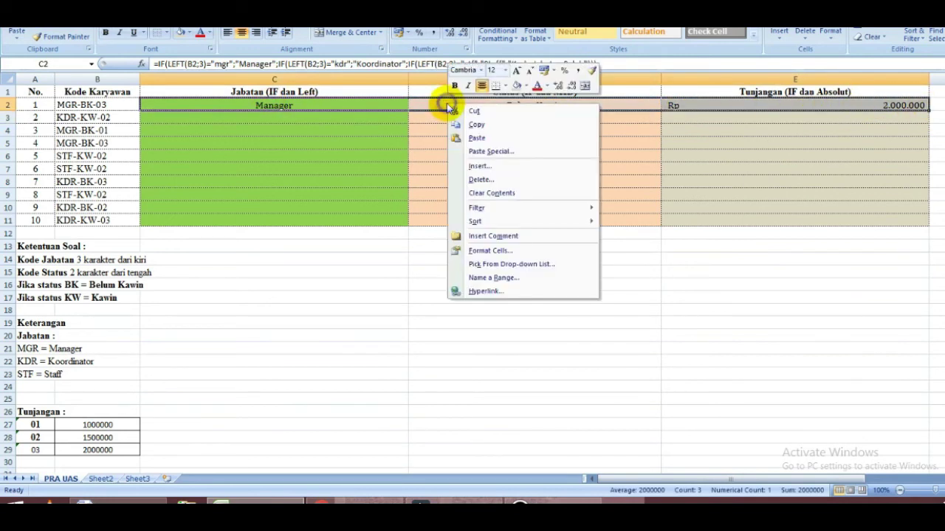
click(487, 122)
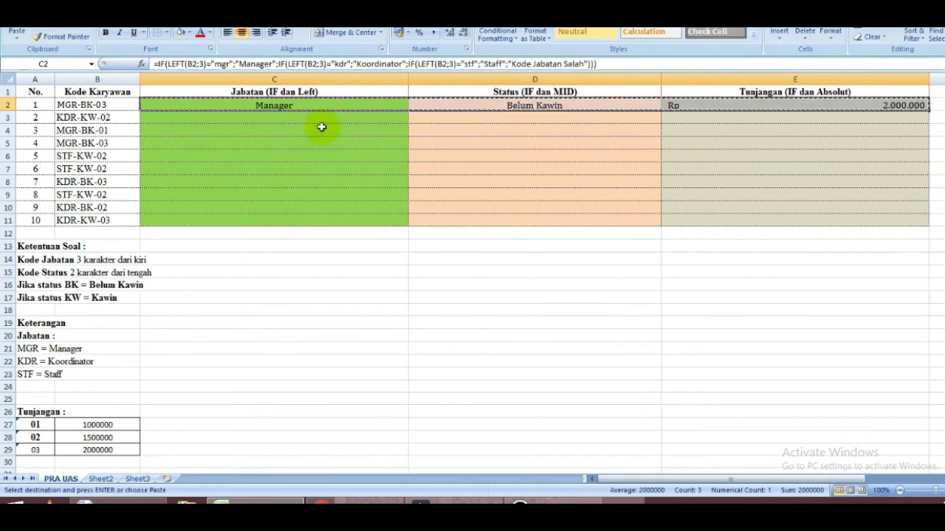
drag(301, 119, 297, 224)
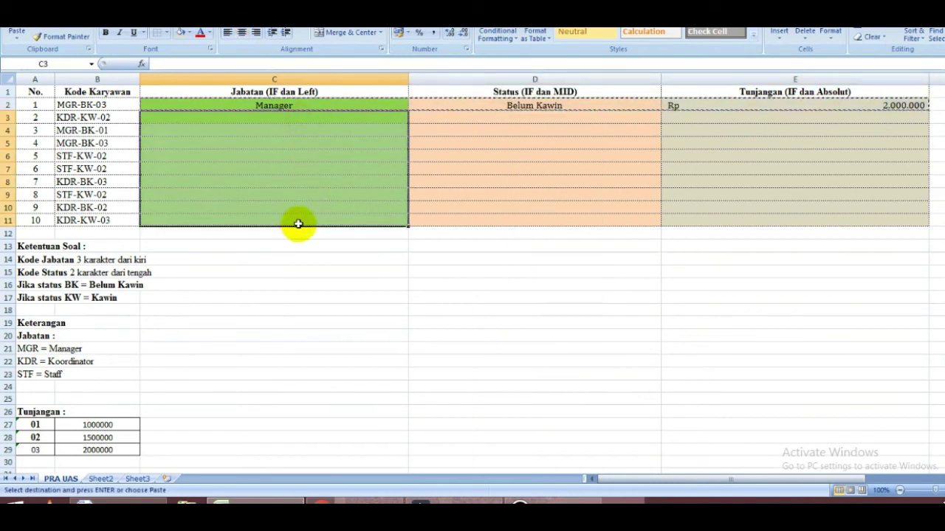
right_click(310, 151)
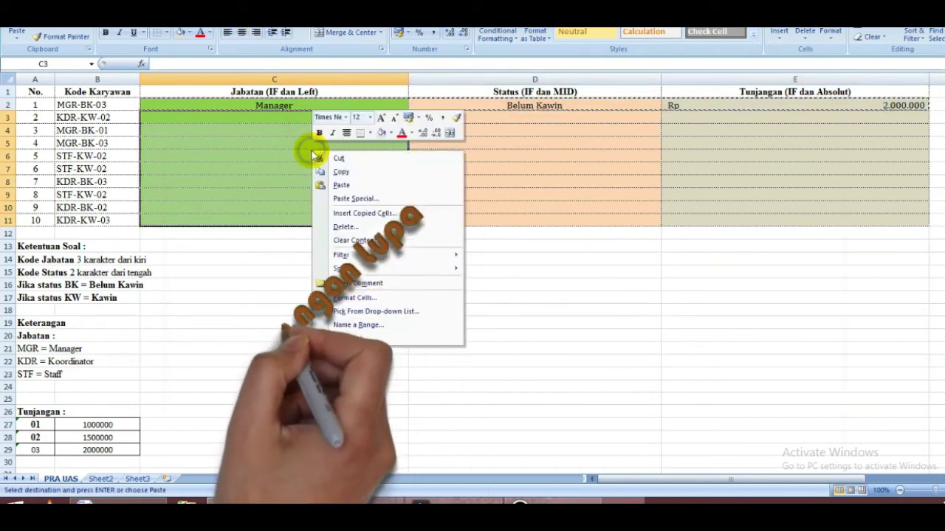
click(367, 186)
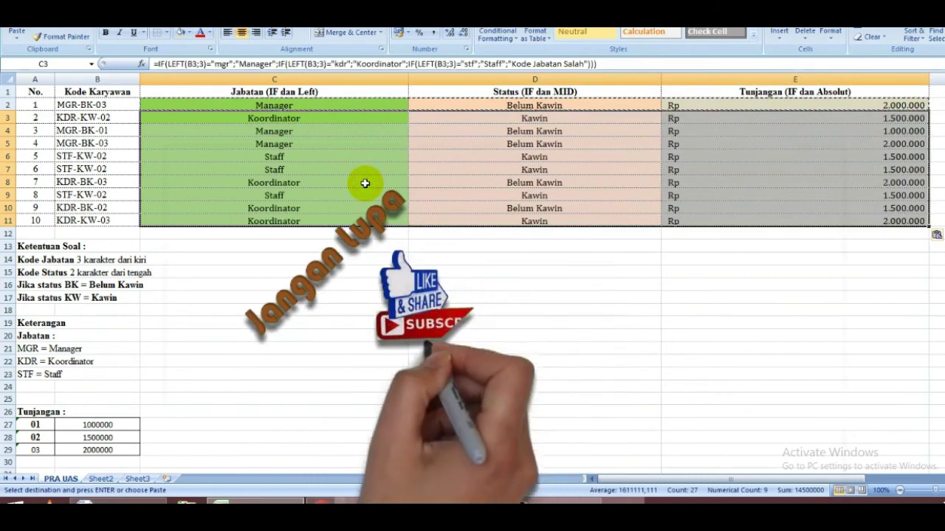
click(428, 290)
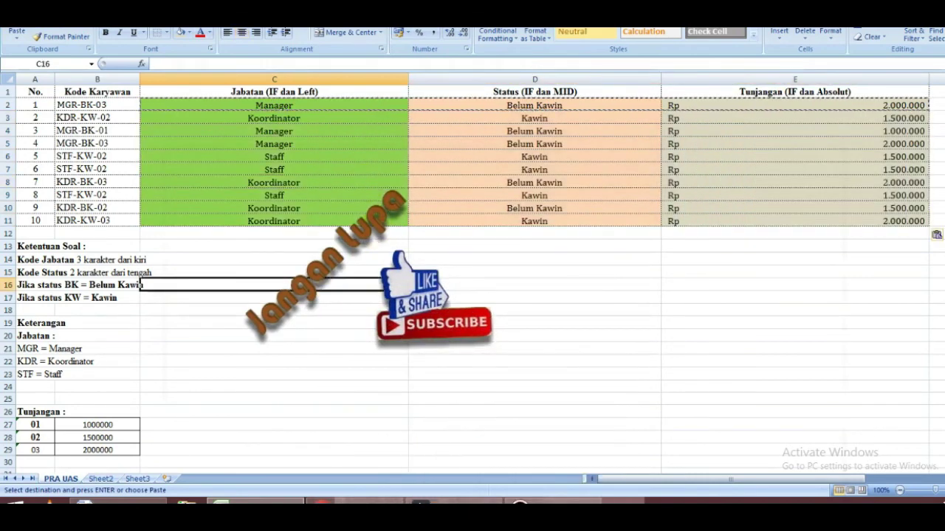